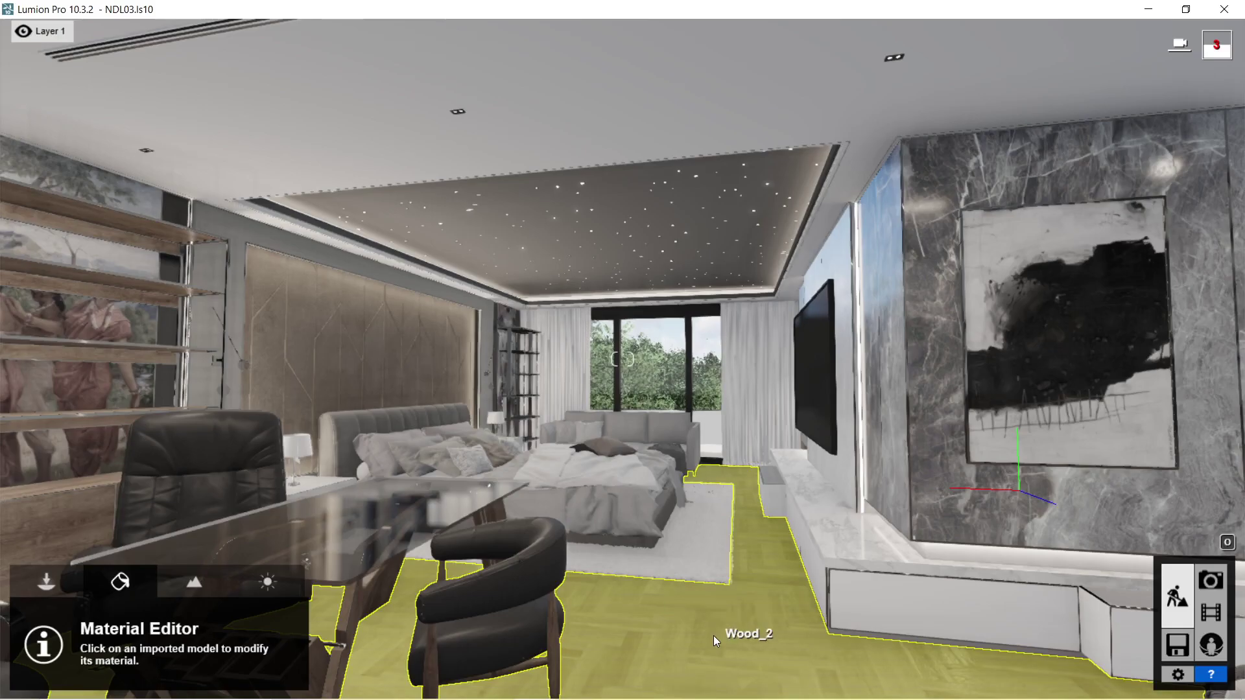
right_click_drag(713, 636, 713, 635)
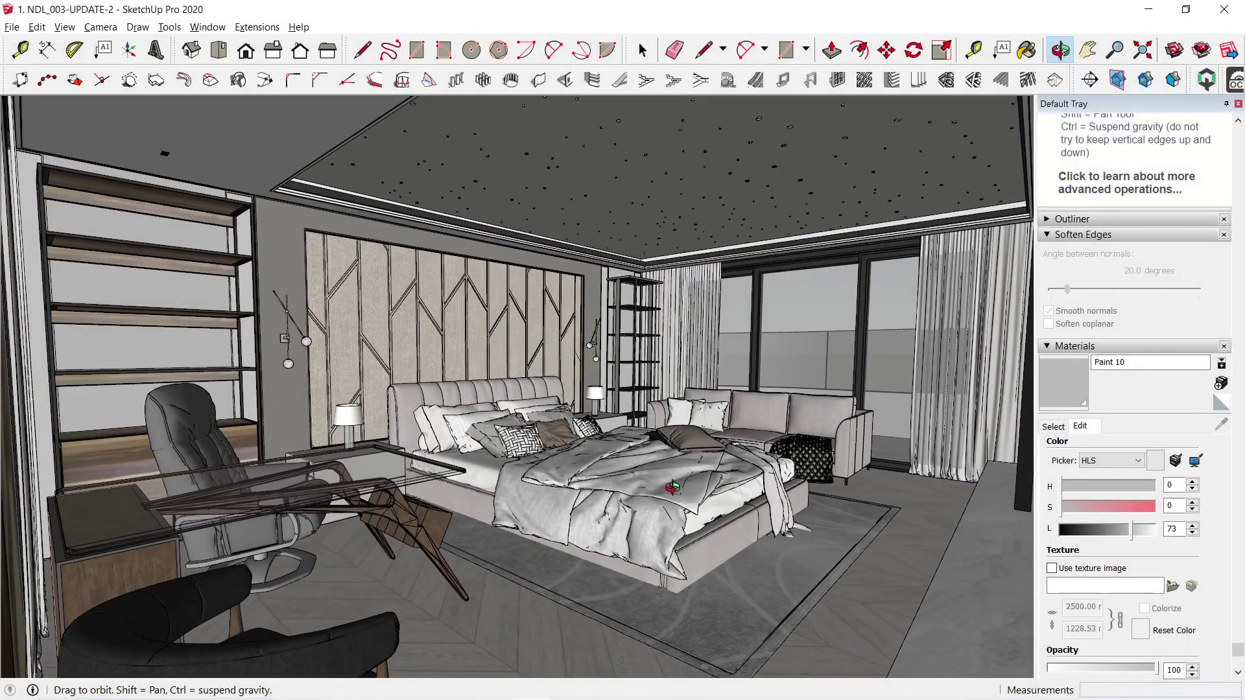
middle_click_drag(675, 494, 676, 498)
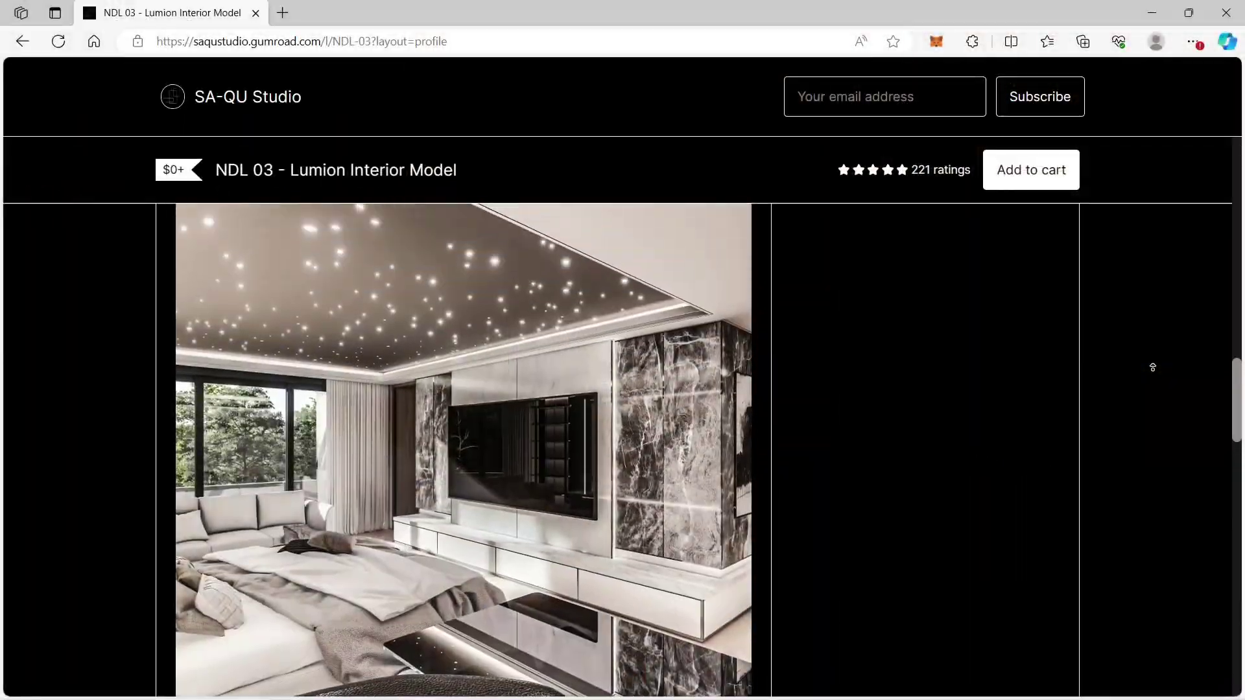
- On the NDL 03 - Lumion Interior Model product page, name a fair price of 8484.84
scroll(1153, 367, "up", 7)
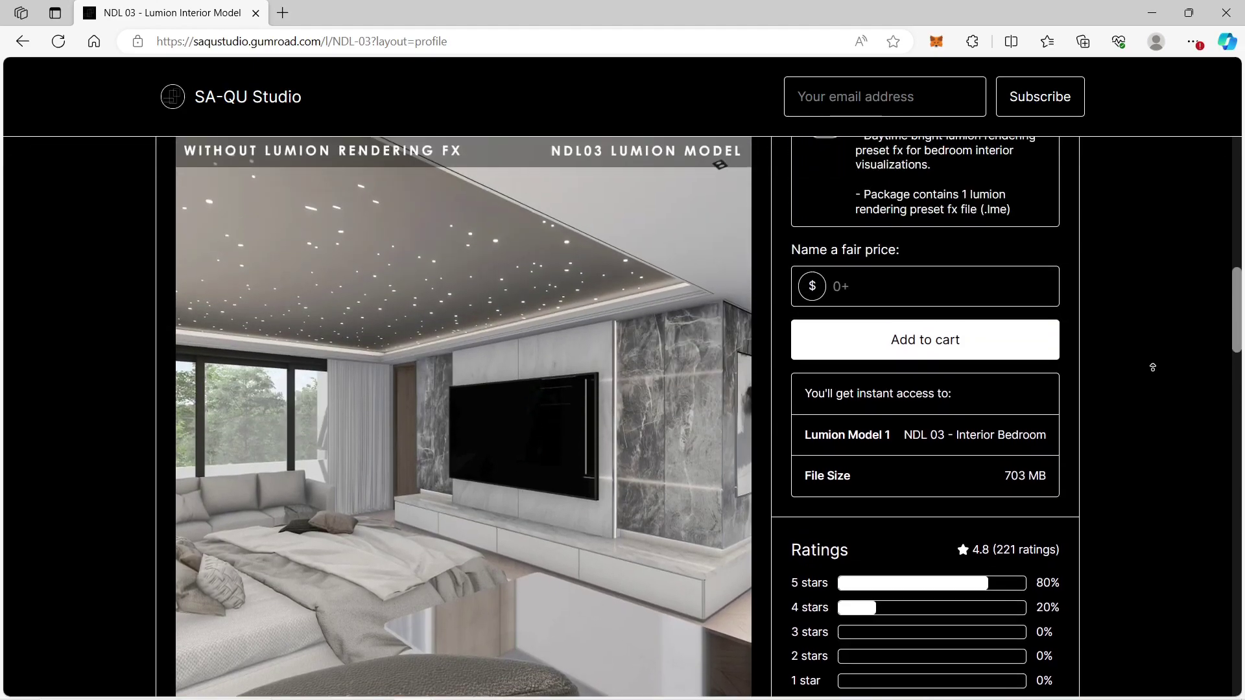
scroll(1152, 367, "up", 5)
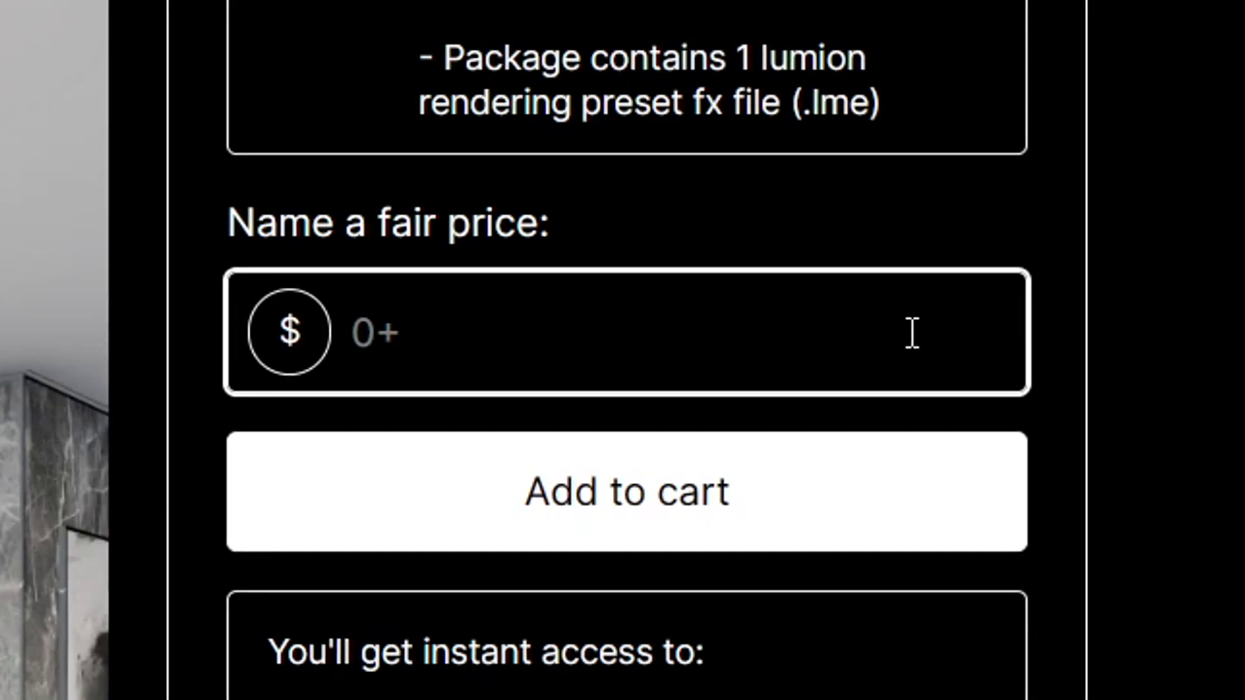
type("8484.84")
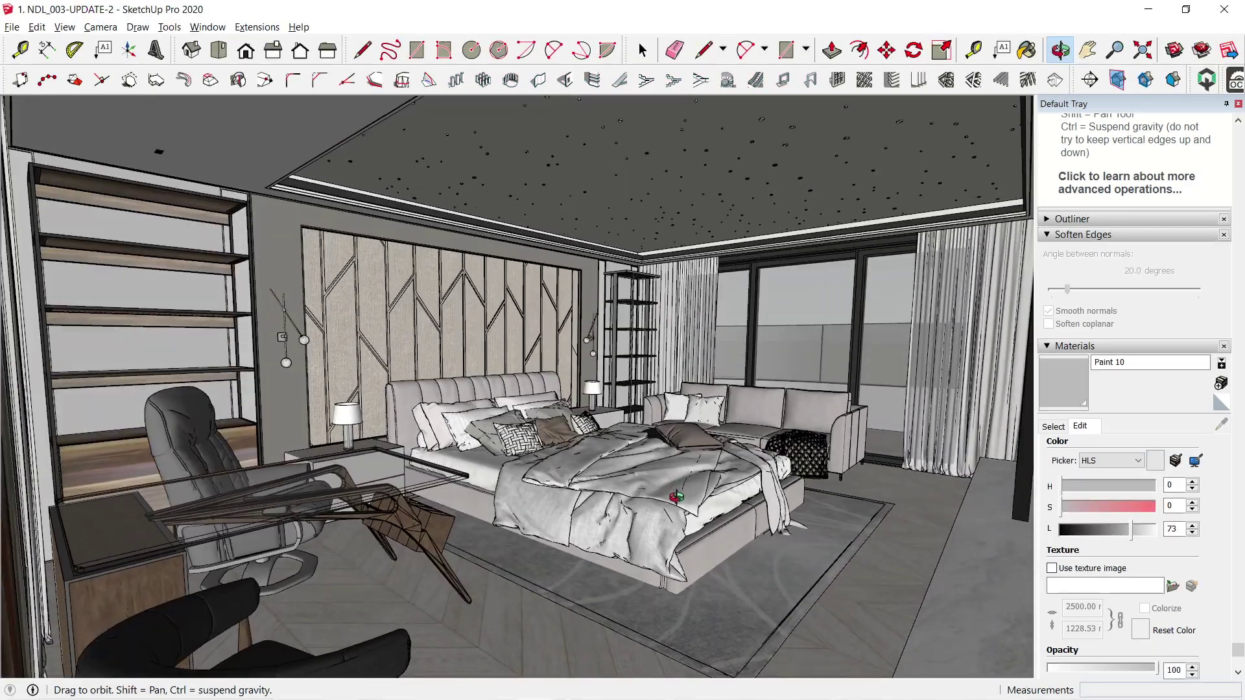
left_click_drag(676, 497, 679, 520)
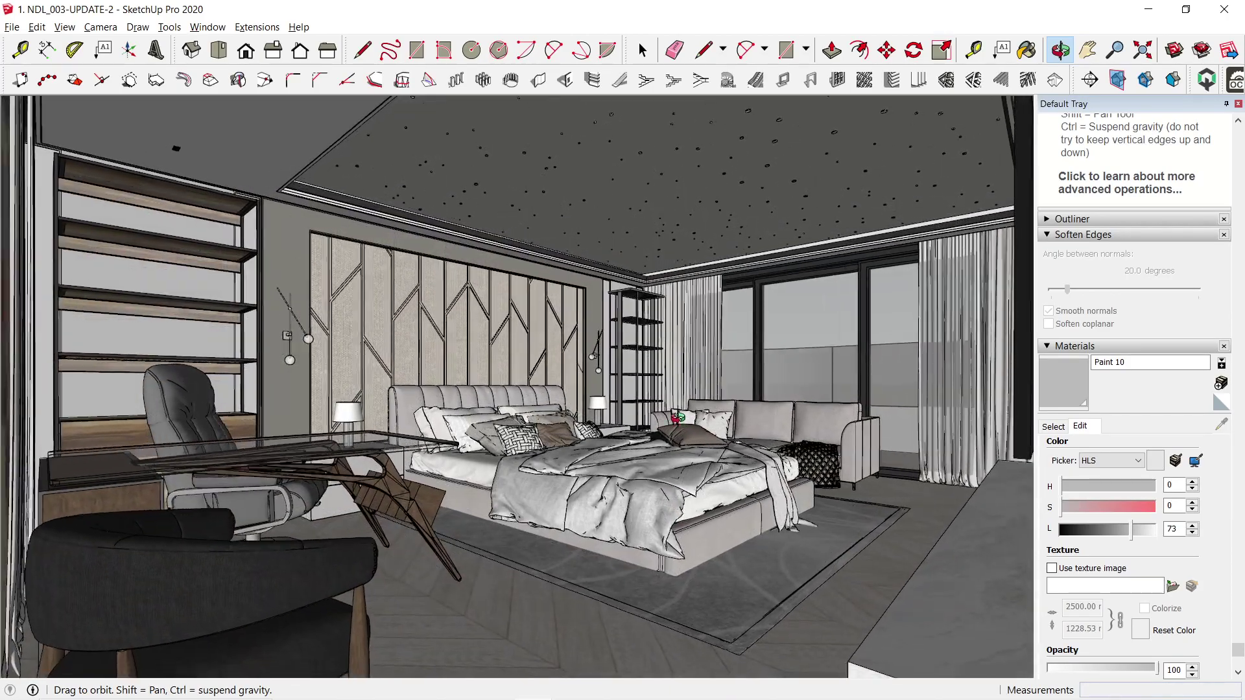
left_click_drag(676, 417, 680, 427)
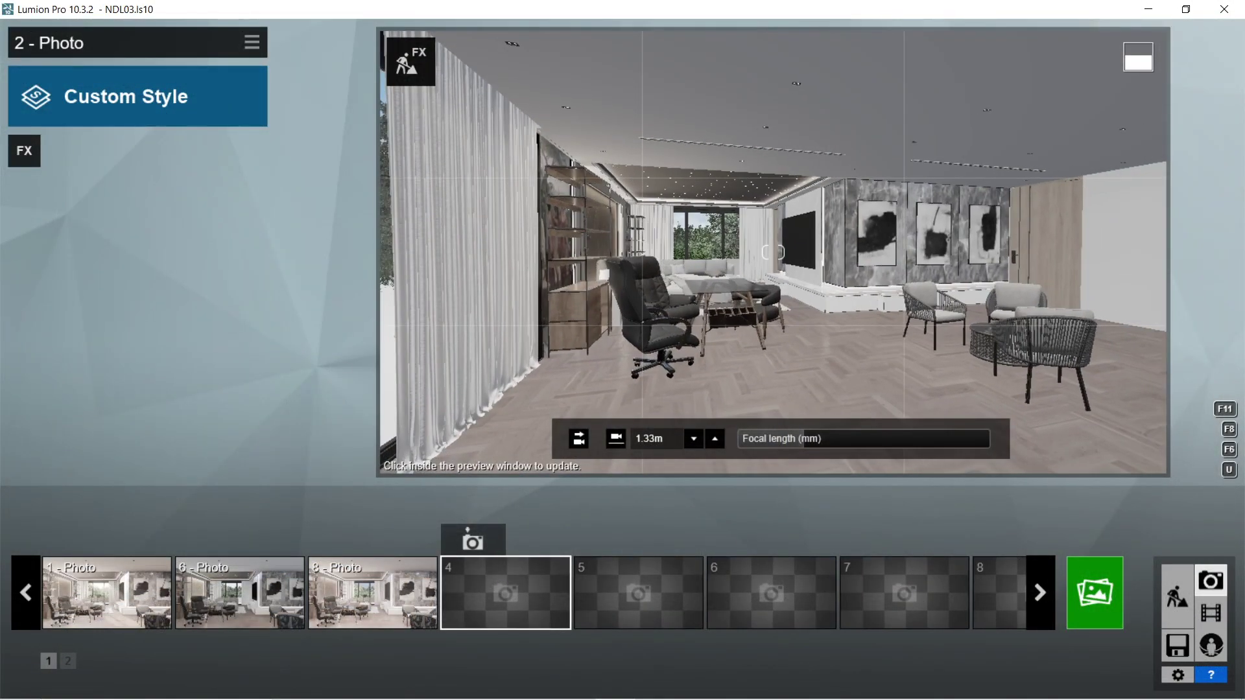
key("s")
key("d")
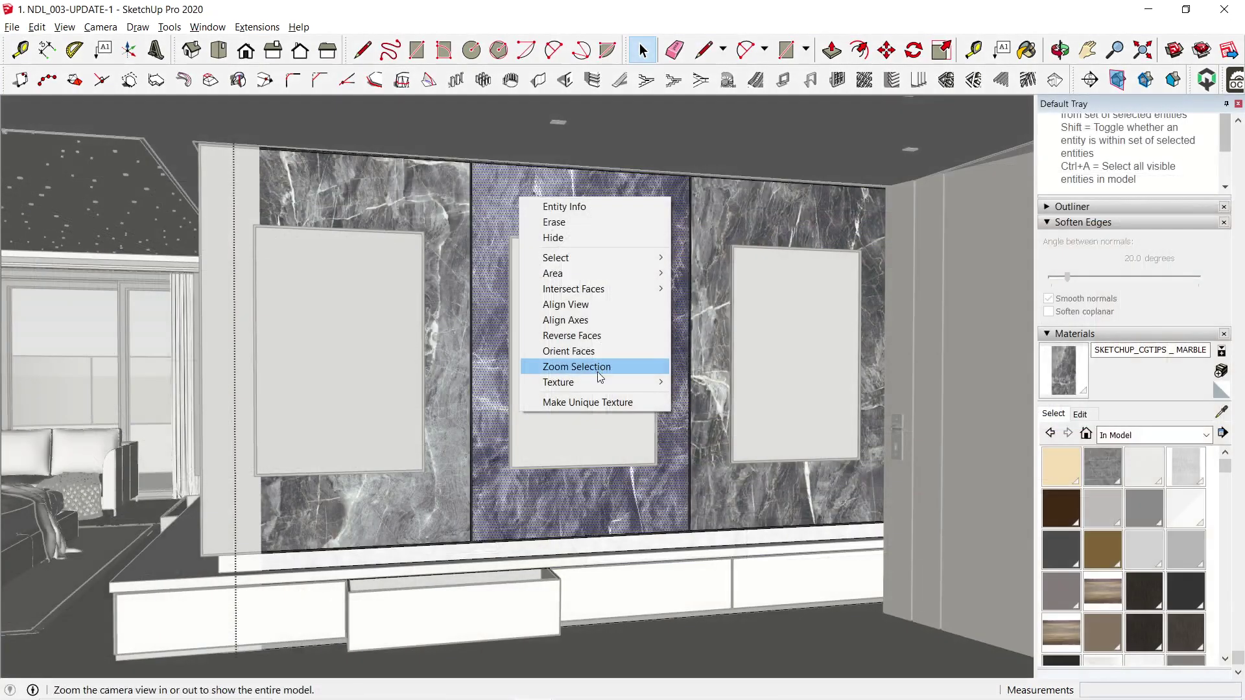
- In SketchUp, reposition the marble texture on the wall panels behind the three paintings
left_click(597, 371)
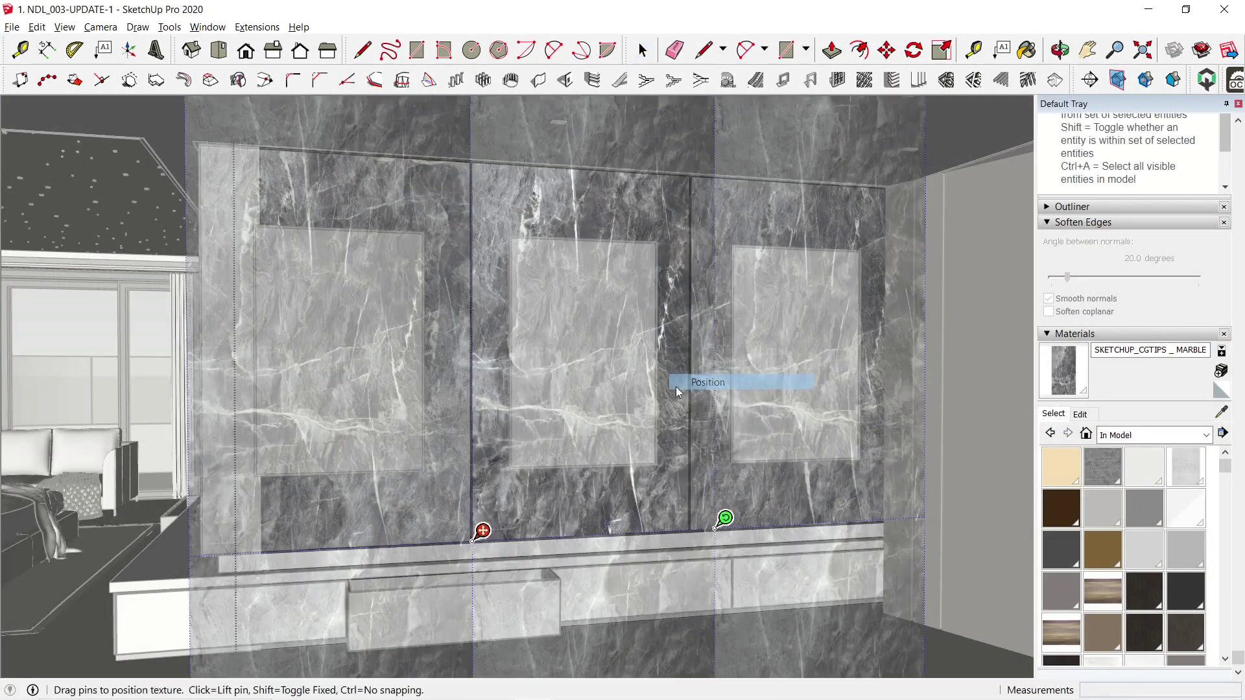
left_click_drag(722, 517, 223, 542)
middle_click_drag(557, 370, 473, 263)
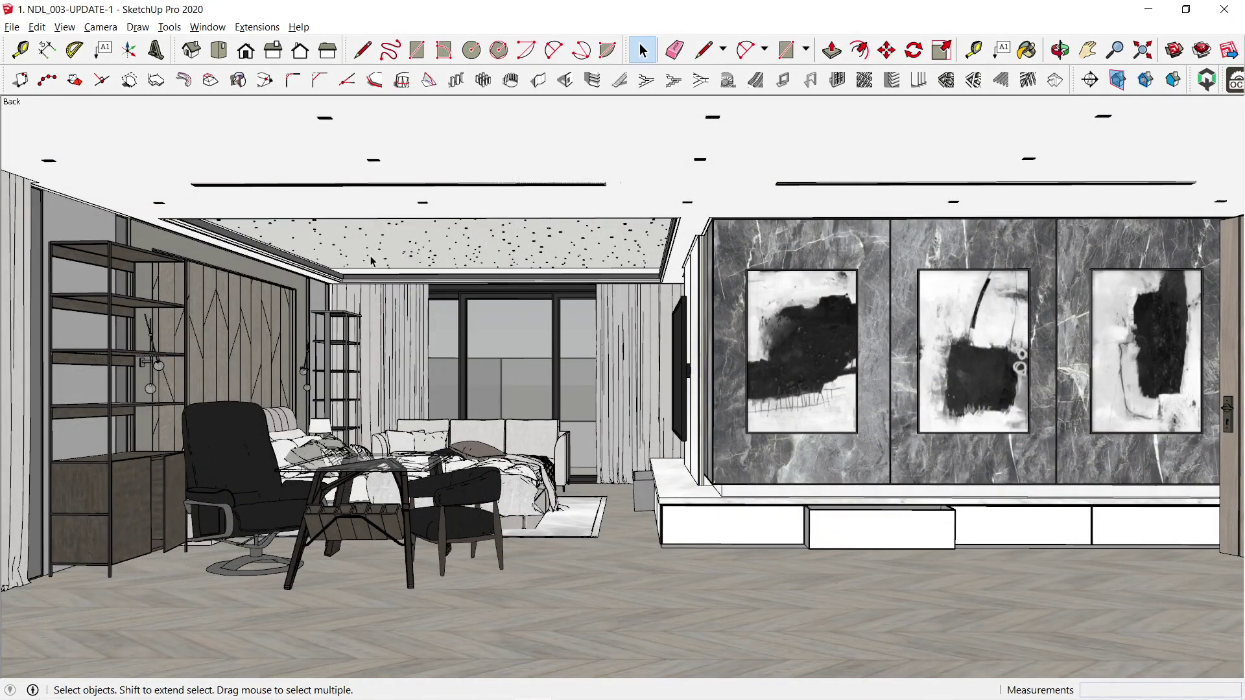
- Export the 3D model as a COLLADA file named NDL03-UPDATE1 within the 18. NDL 03 project folders
left_click(13, 29)
mouse_move(285, 260)
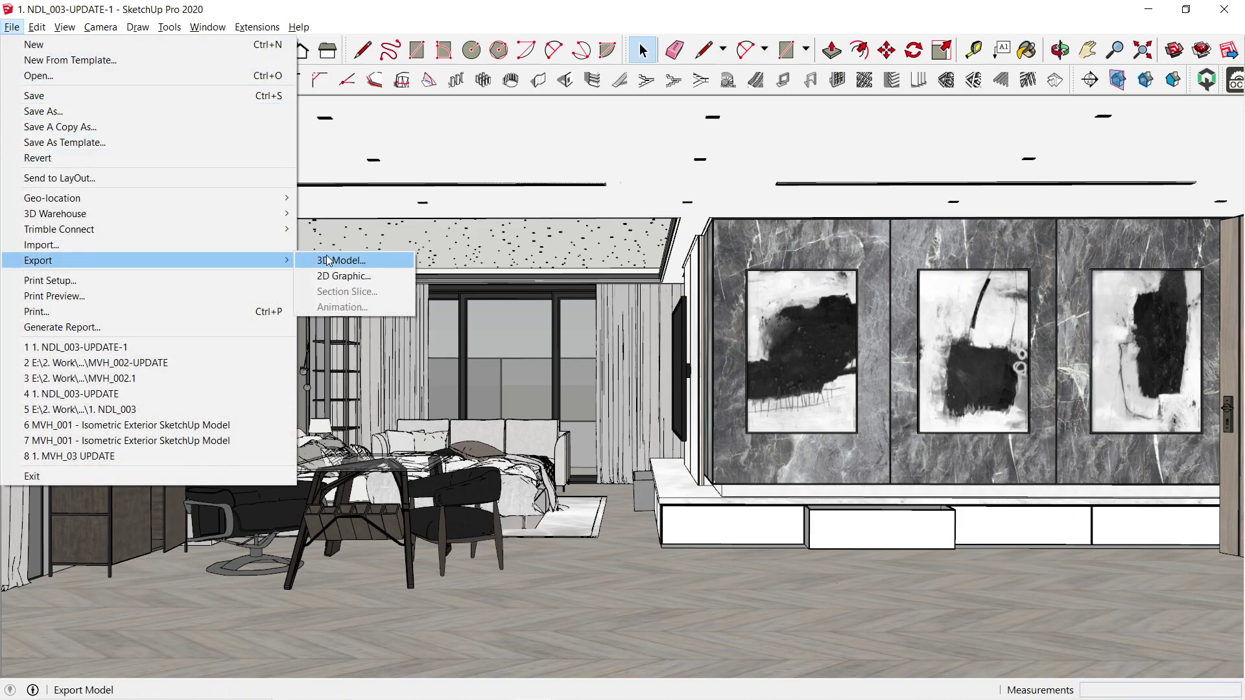
left_click(340, 260)
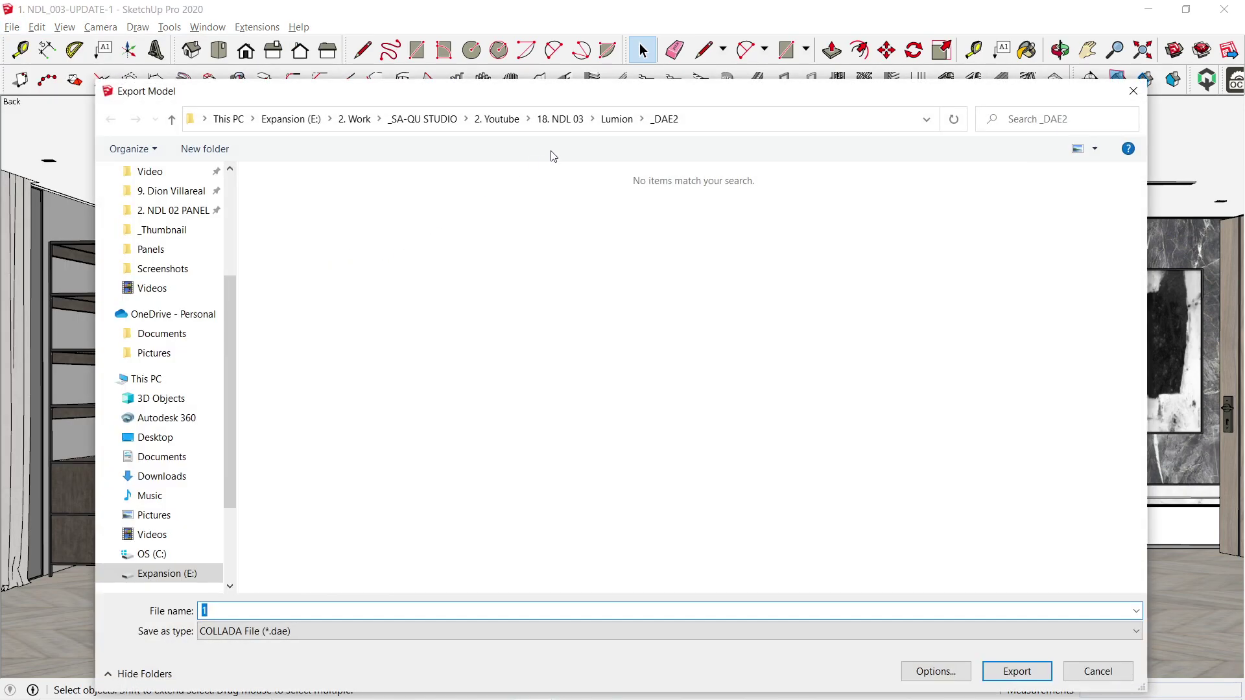
left_click(571, 120)
double_click(348, 255)
double_click(337, 218)
key("Return")
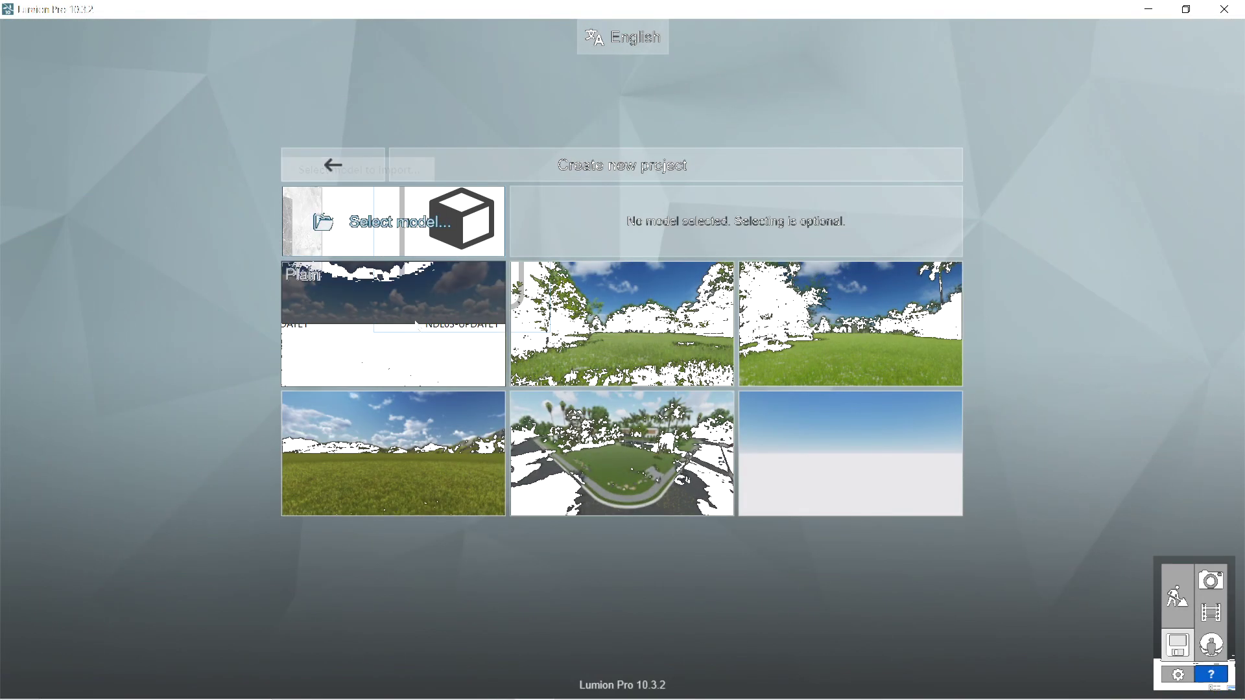
- In Lumion, start a new project with the grass landscape and browse to the 2. Youtube folder for the model import
left_click(414, 321)
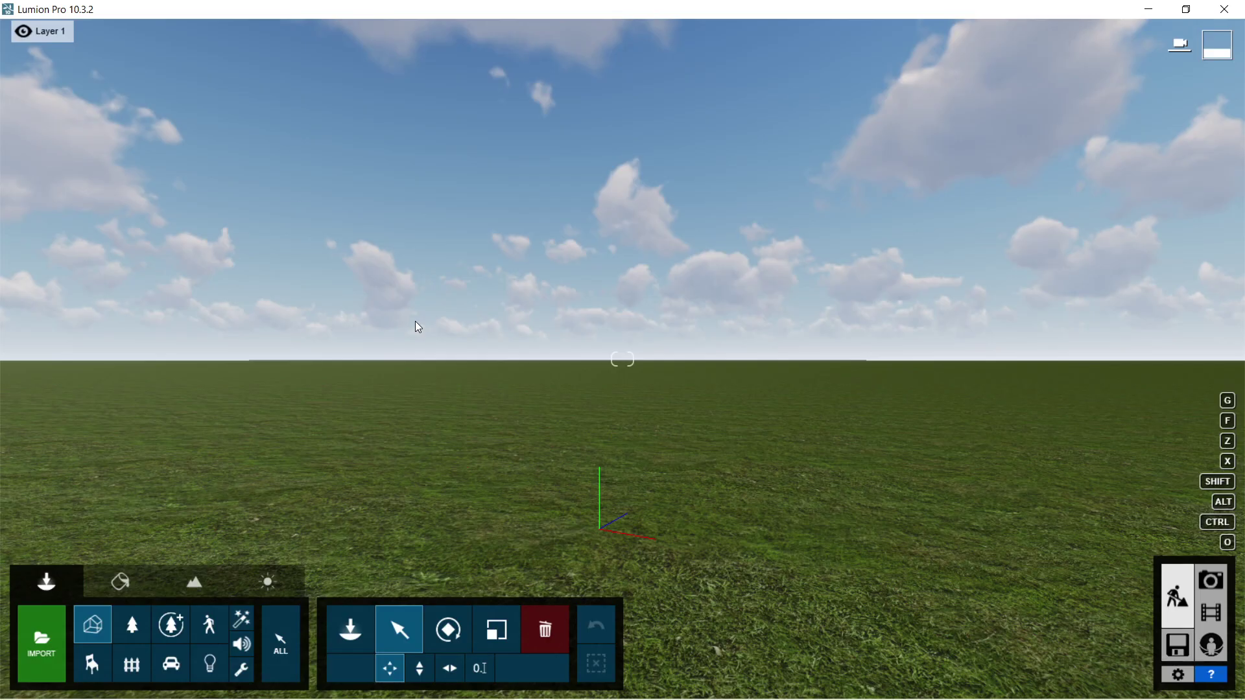
left_click(41, 644)
left_click(401, 54)
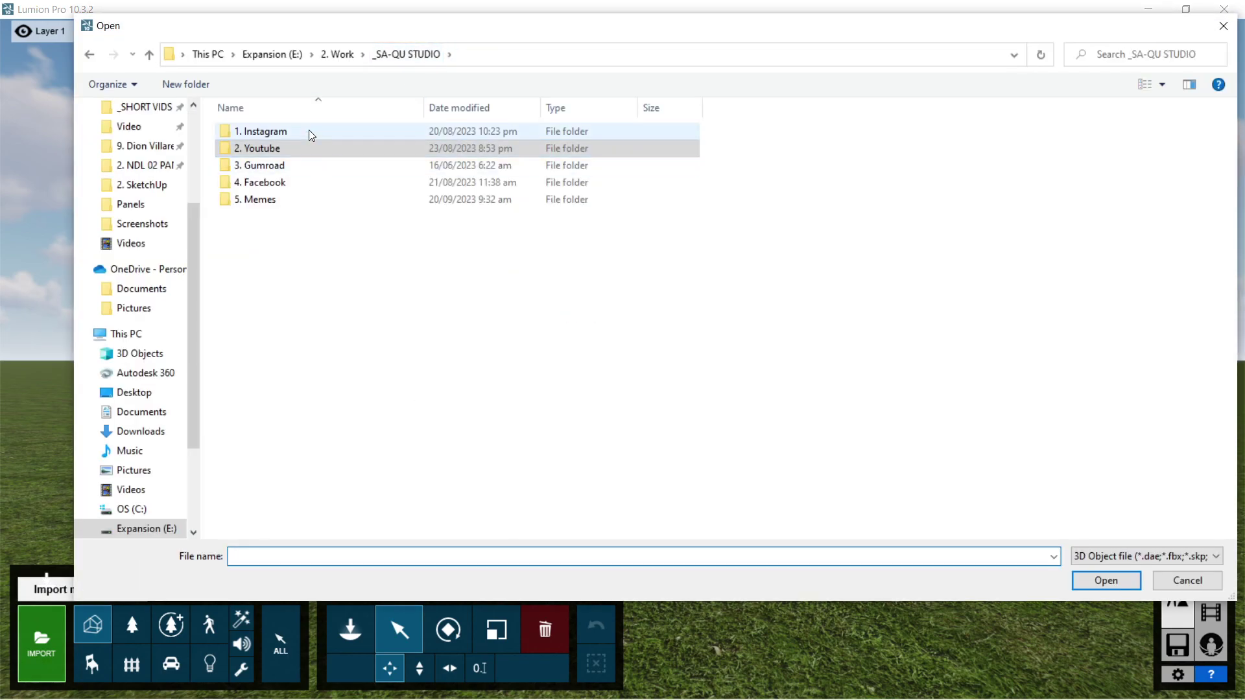
left_click(337, 55)
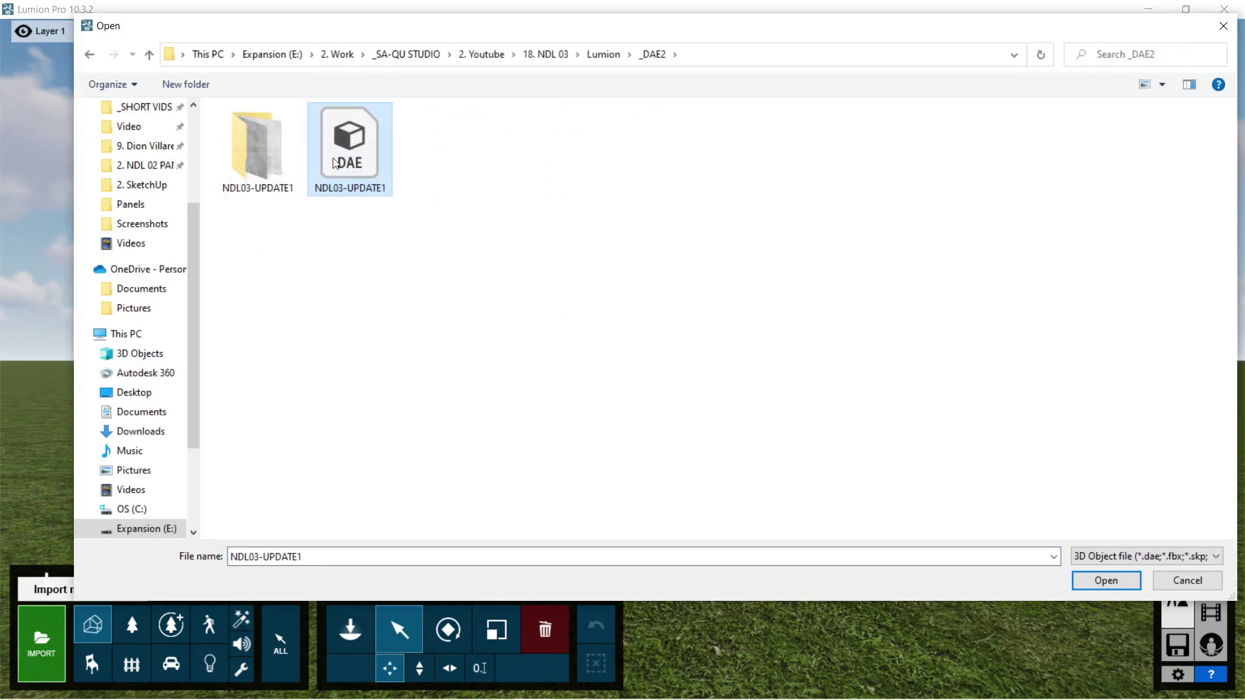
double_click(339, 150)
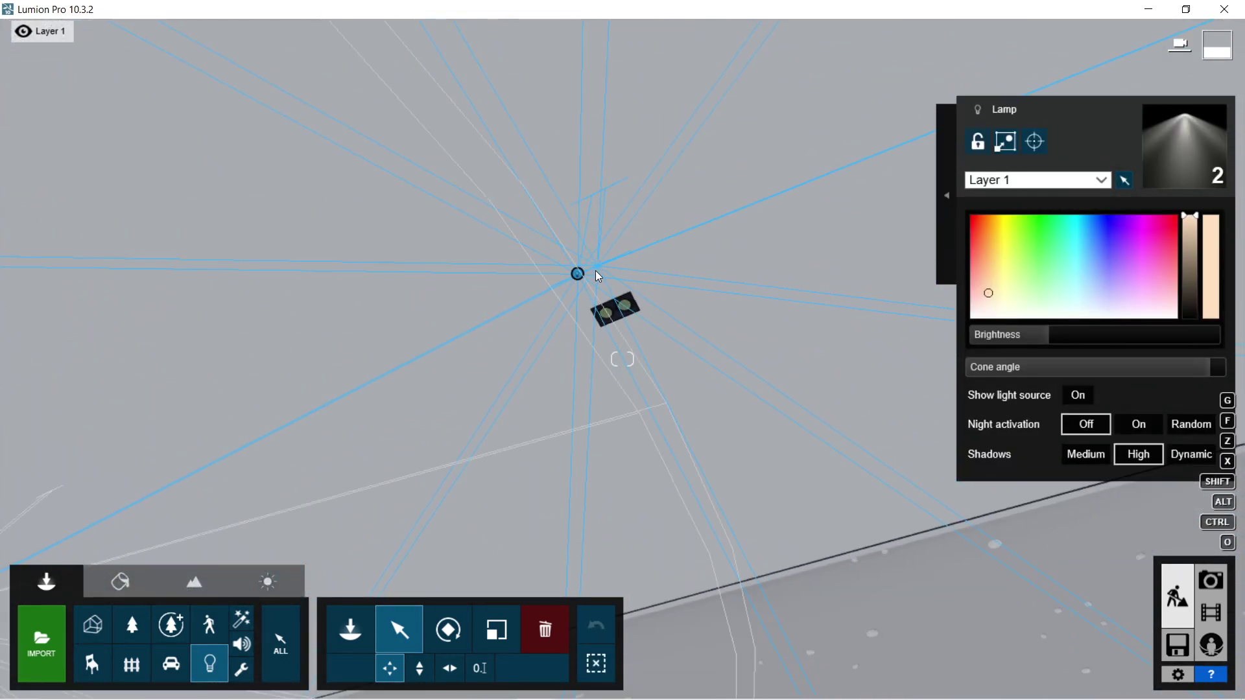
- Reposition the spotlight horizontally across the ceiling near the marble wall with the paintings
scroll(595, 276, "down", 2)
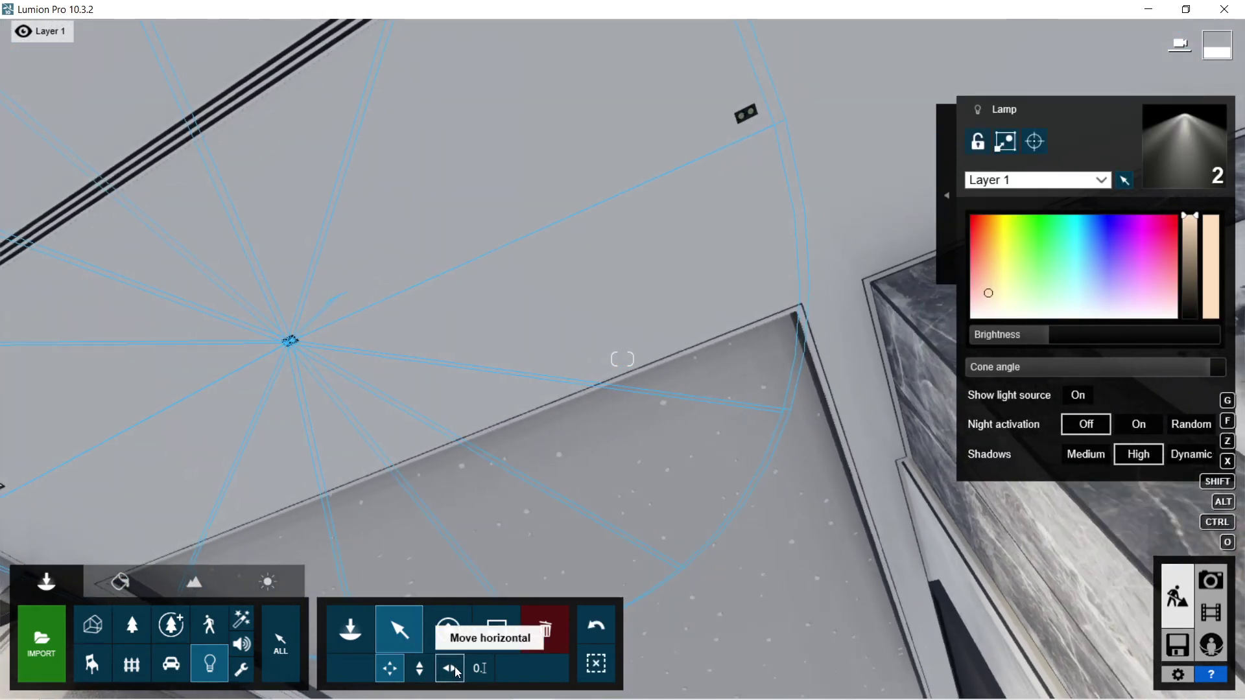
left_click(450, 668)
left_click_drag(290, 339, 744, 111)
right_click_drag(744, 111, 531, 357)
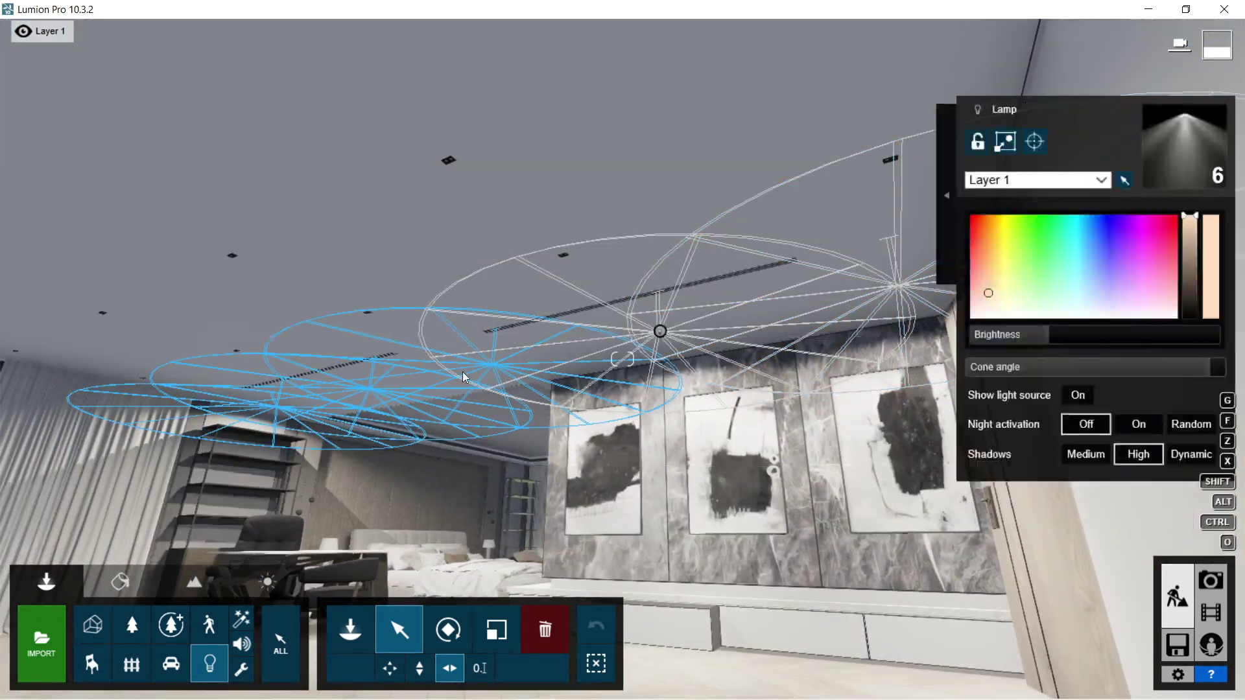
left_click_drag(159, 272, 903, 458, "ctrl")
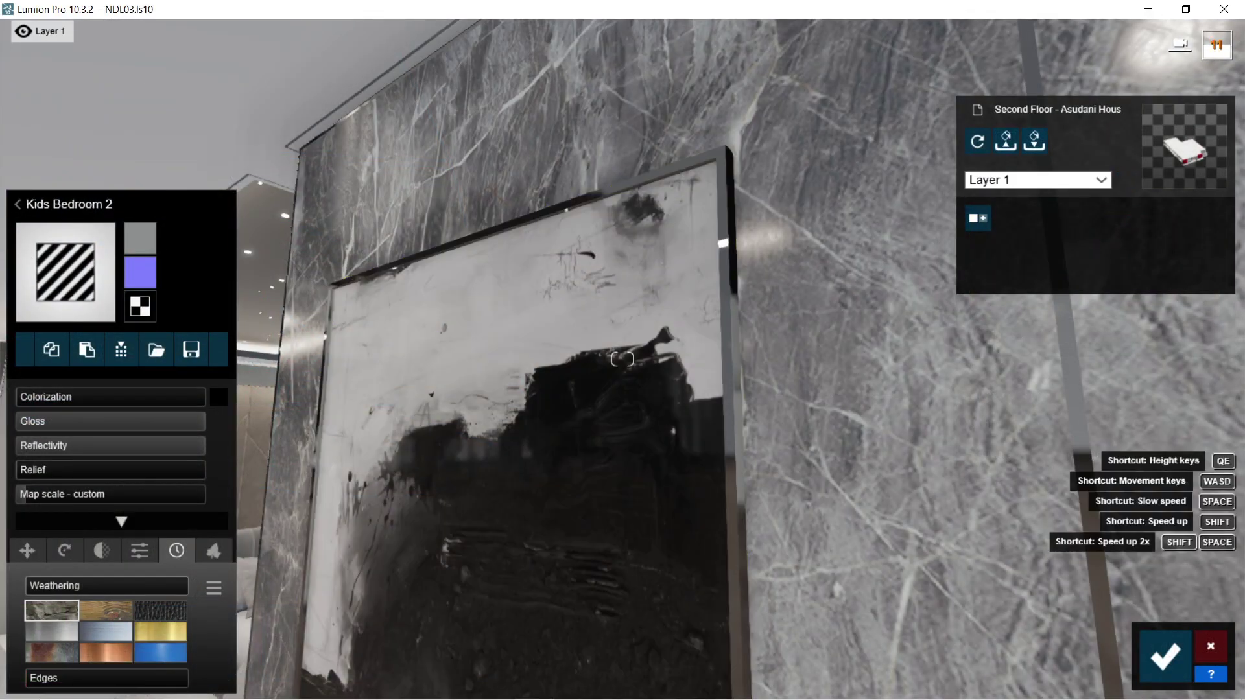
- Adjust the Edges weathering amount of the Kids Bedroom 2 material beside the framed painting
right_click_drag(622, 358, 402, 330)
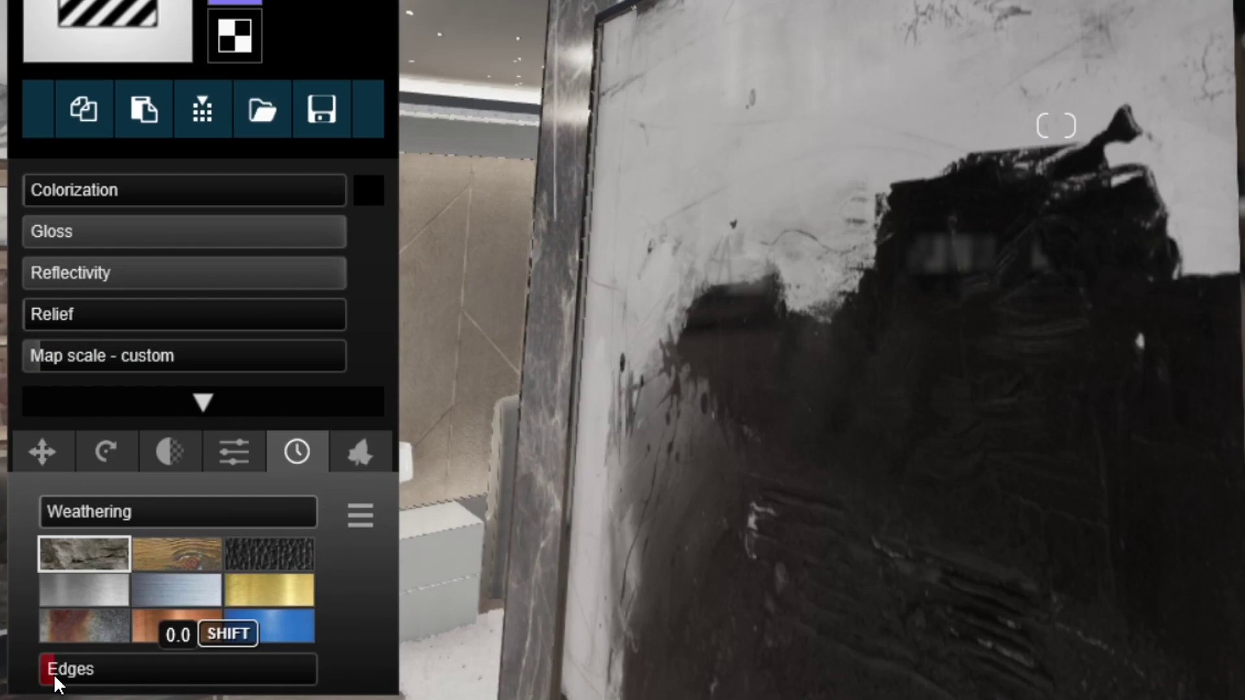
left_click(42, 681)
left_click_drag(57, 674, 53, 675)
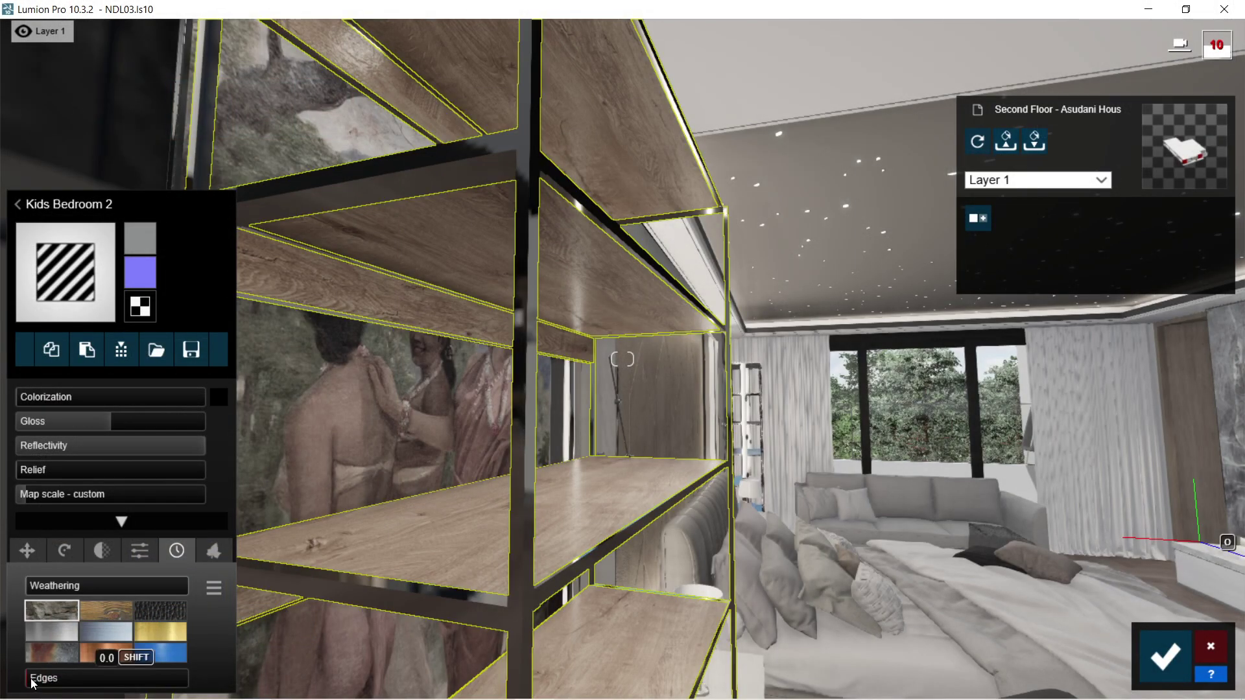
left_click_drag(32, 683, 43, 687)
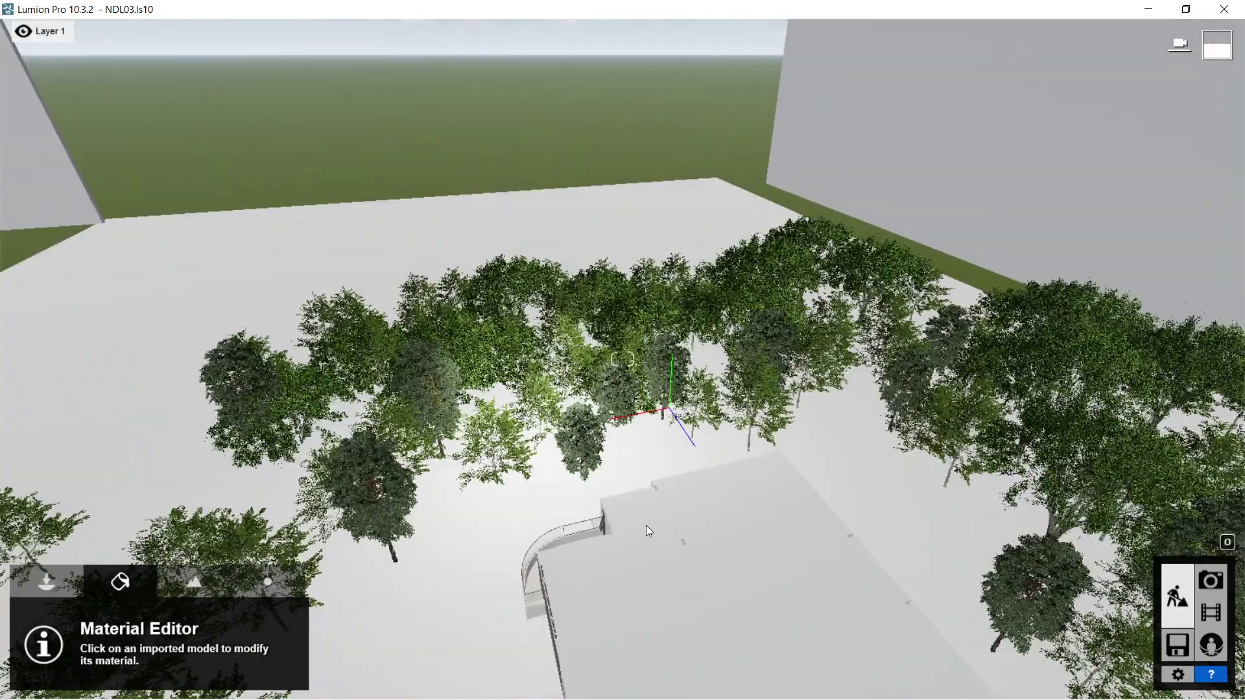
- Adjust the green selection hue of the selected trees outside the building
left_click(46, 581)
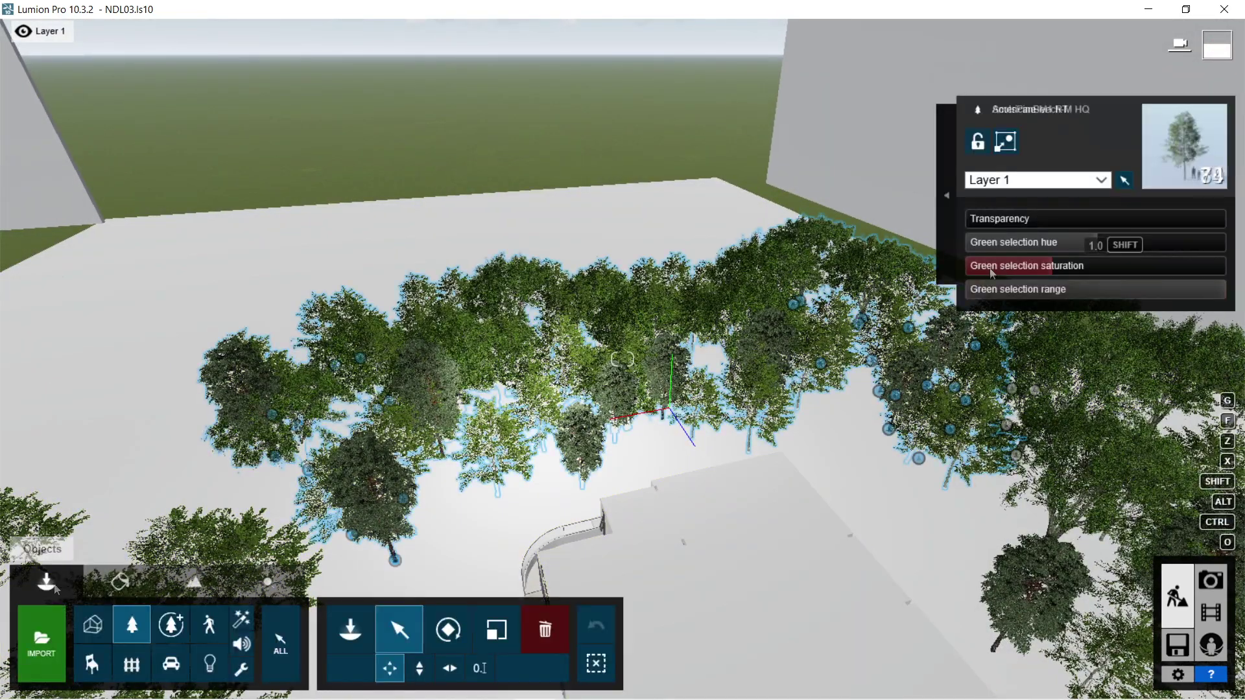
left_click(1087, 243)
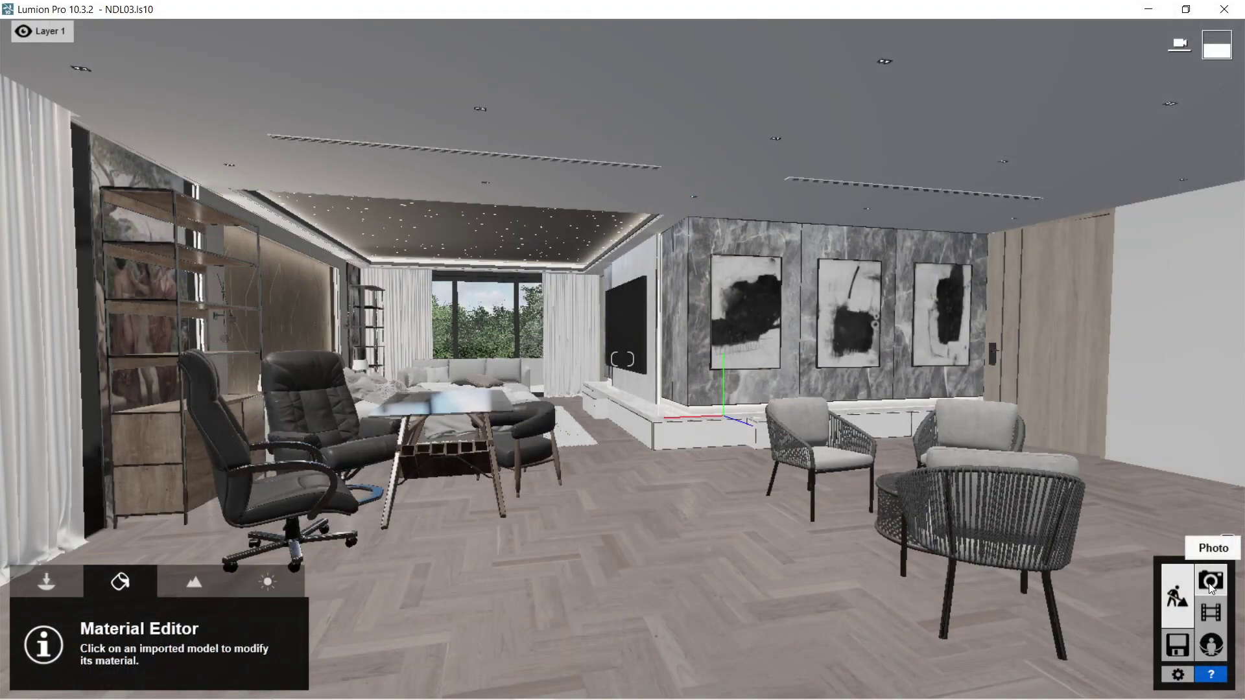
- In Photo mode, examine the God Rays, Sky Light, Print Poster Enhancer, Lens Flare, Analog Color Lab, Sharpen and Color Correction settings of 1 - Photo
left_click(1210, 582)
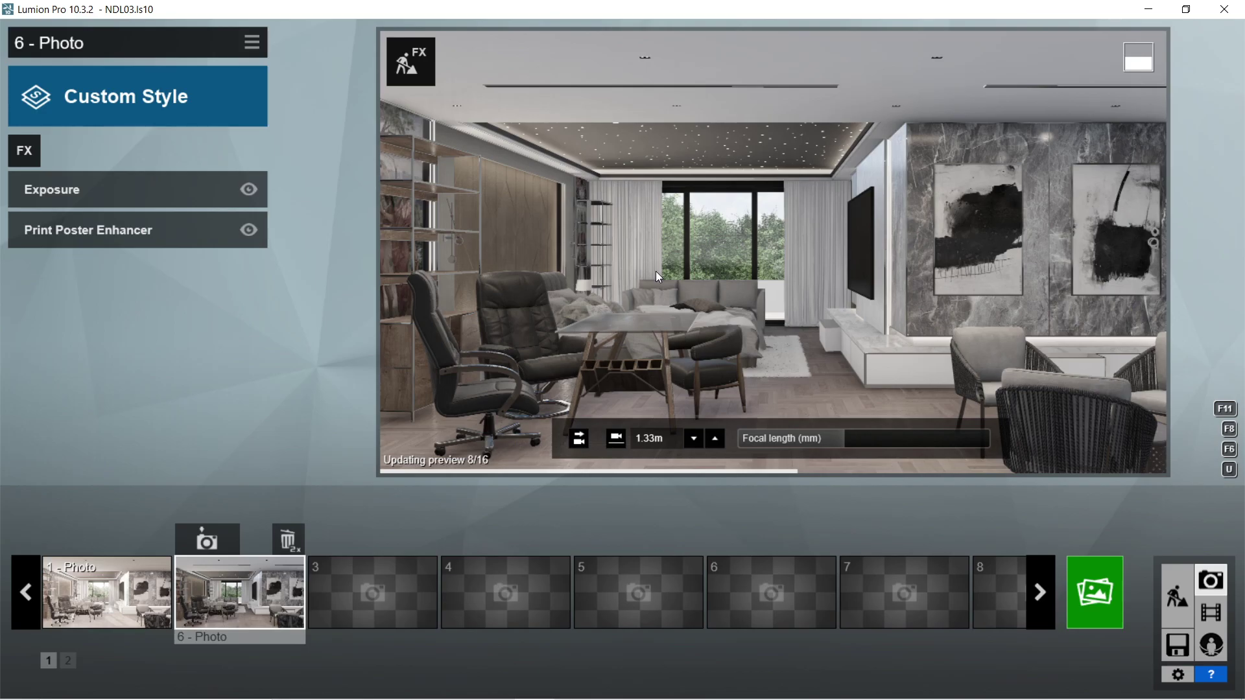
mouse_move(831, 443)
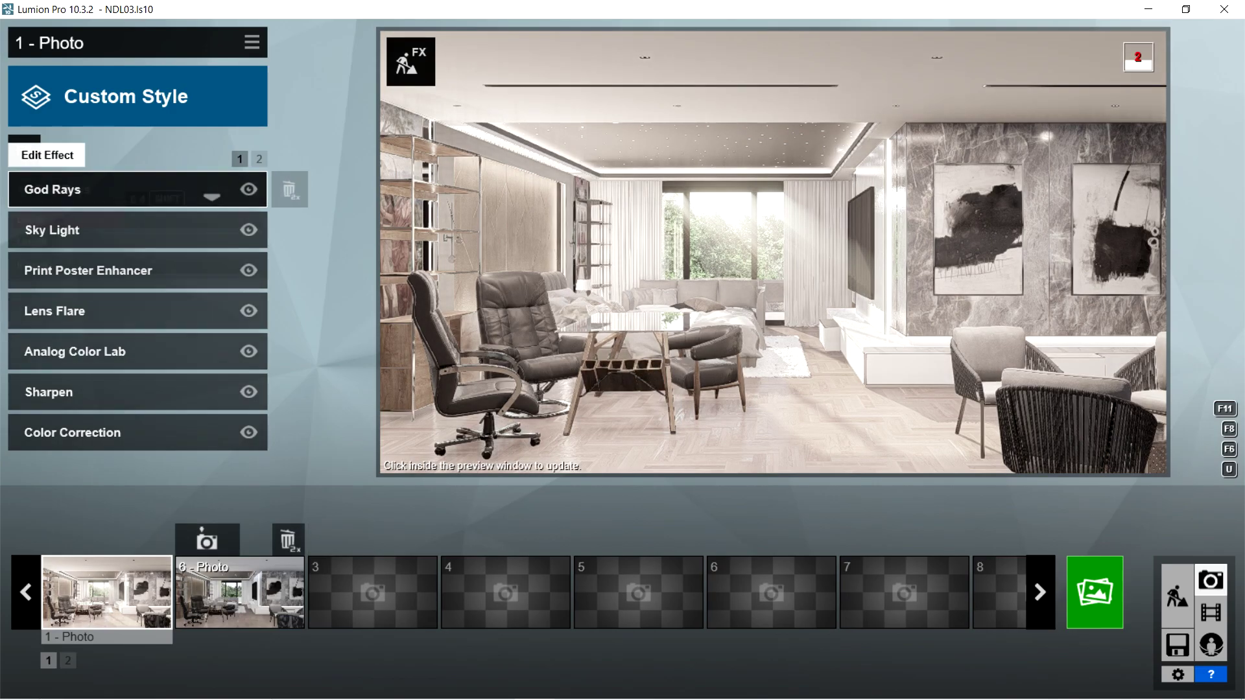
left_click(97, 190)
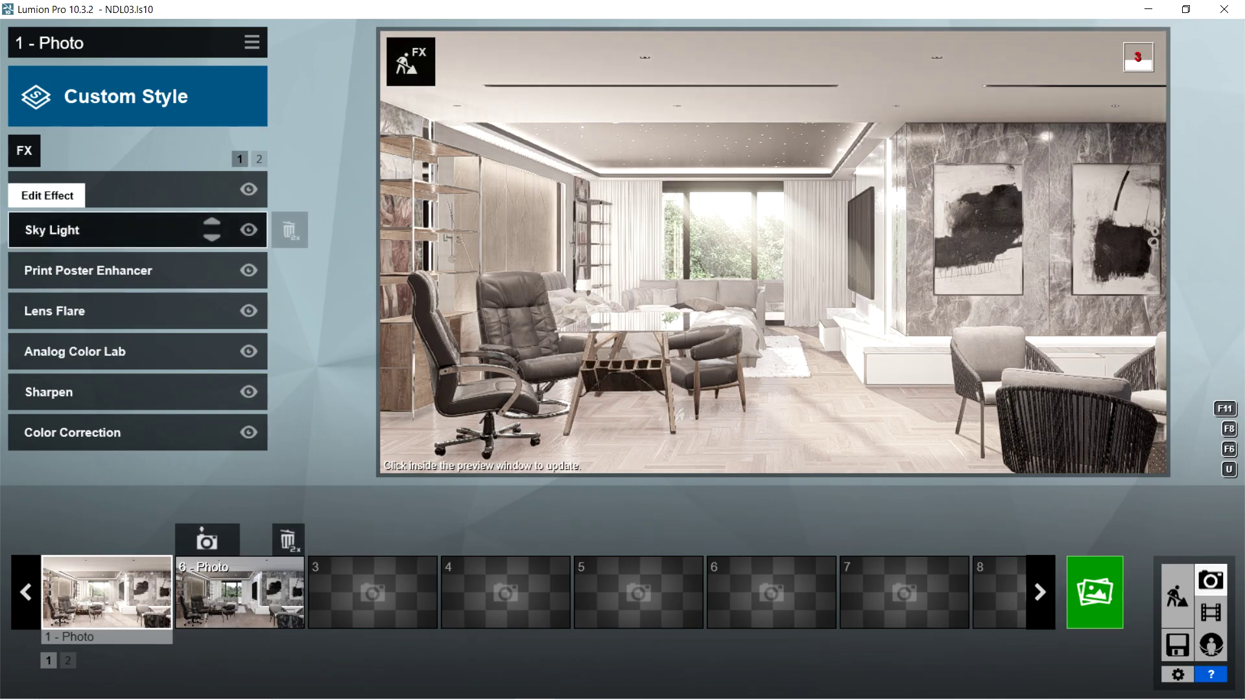
left_click(49, 228)
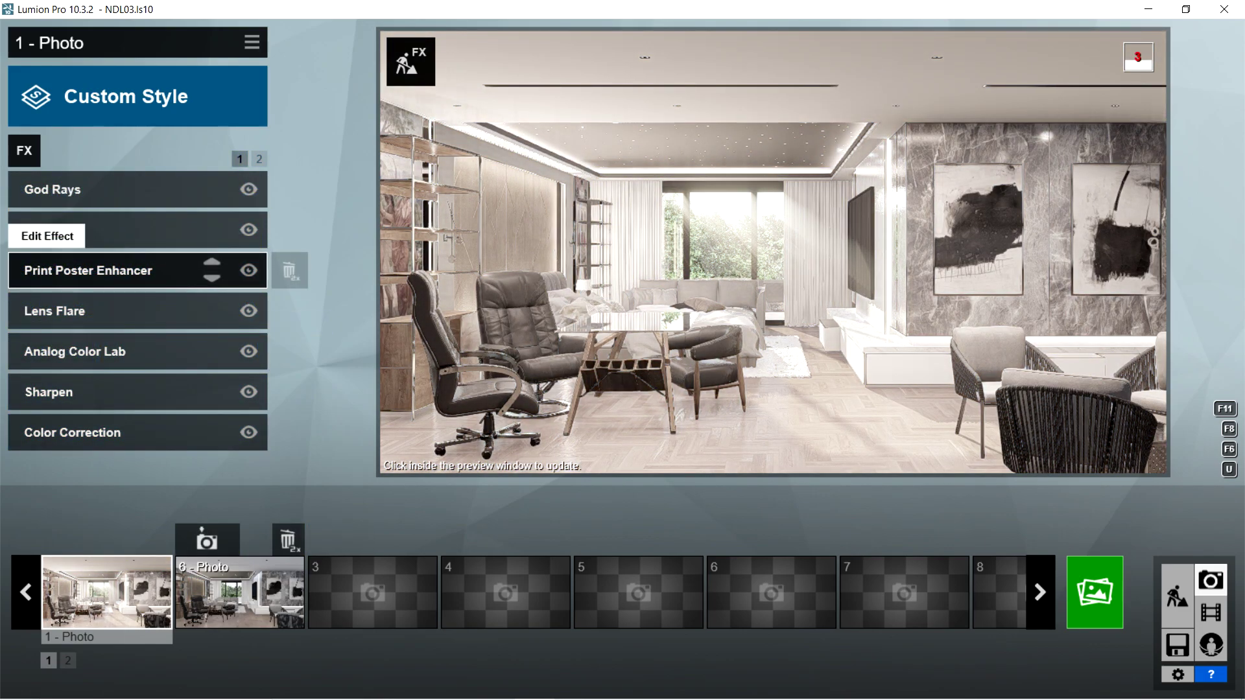
left_click(65, 271)
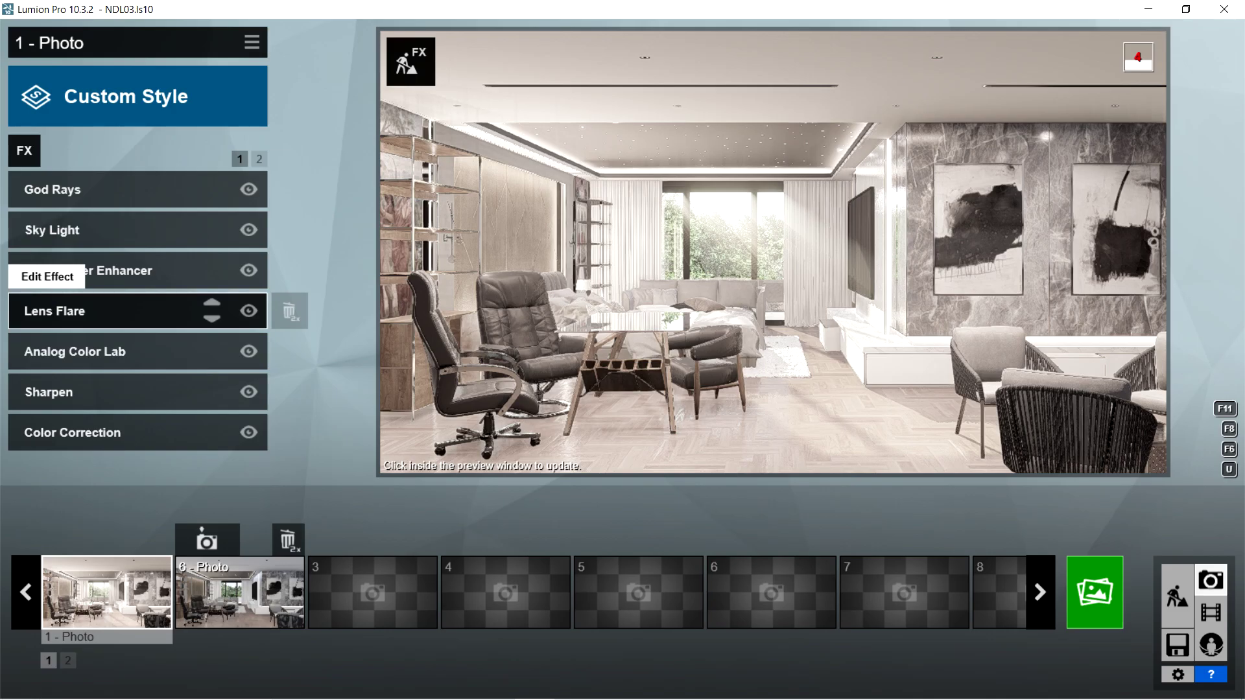
left_click(56, 311)
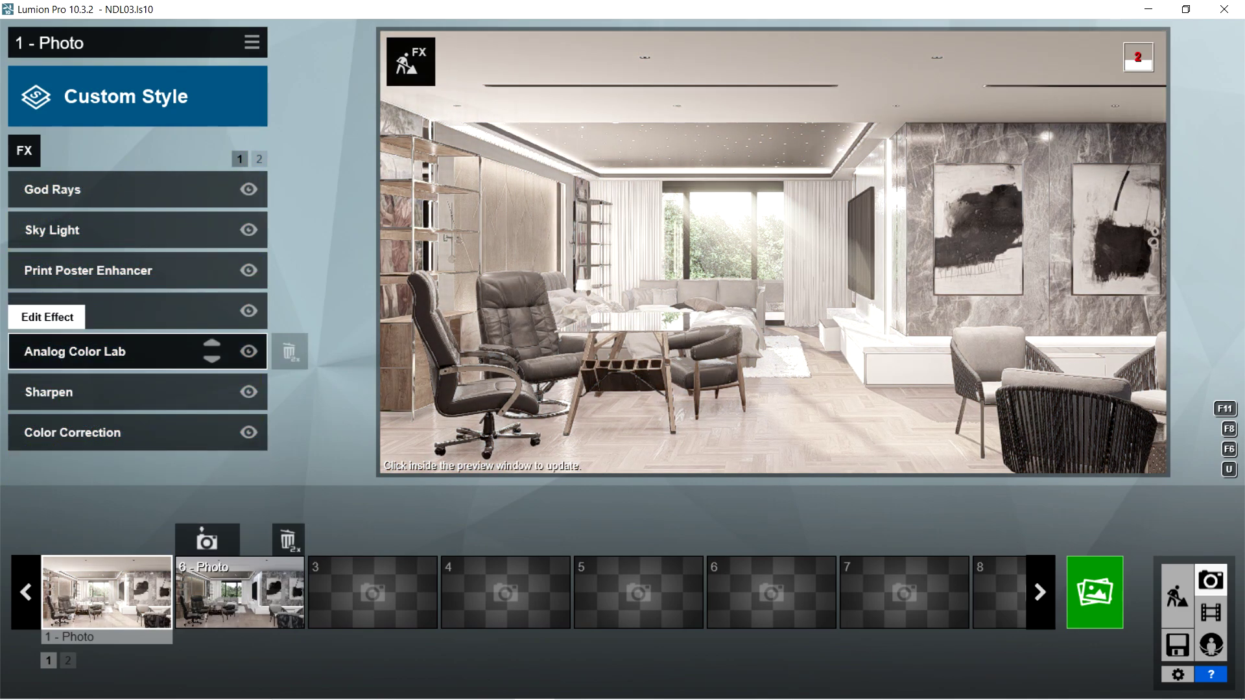
left_click(75, 350)
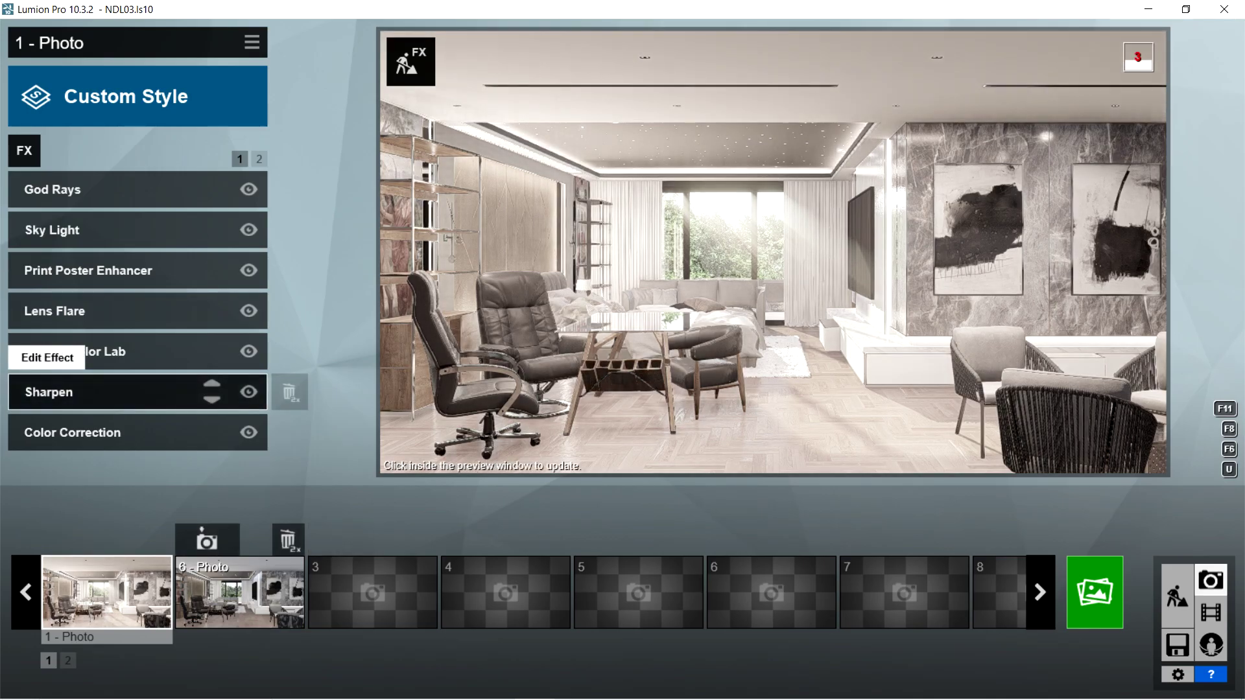
left_click(48, 392)
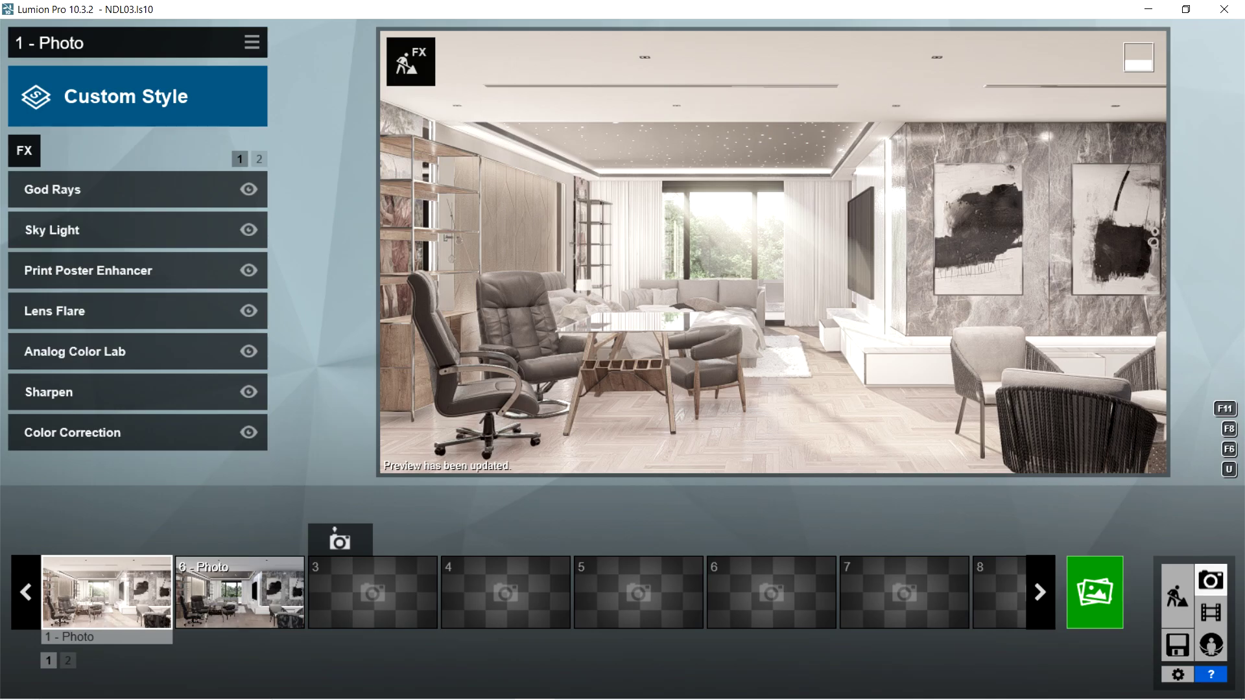
left_click(65, 432)
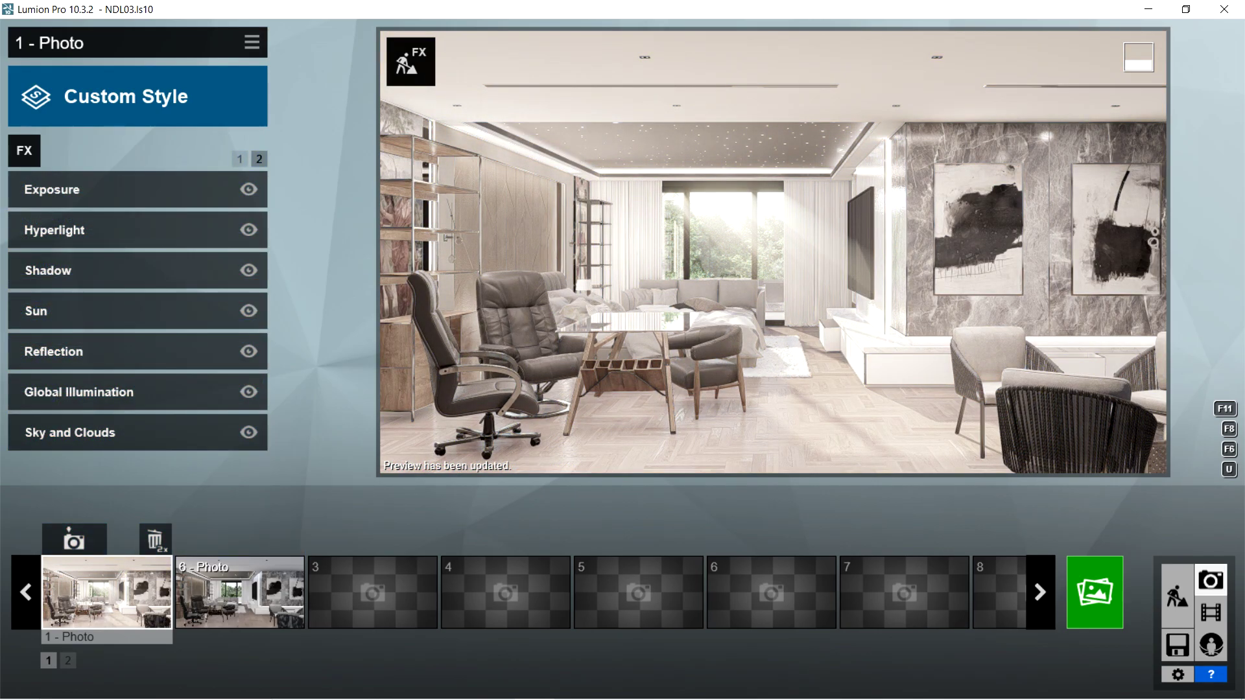
- Examine the Exposure, Hyperlight, Shadow, Sun and Reflection effect settings of 1 - Photo, including the reflection planes
left_click(130, 189)
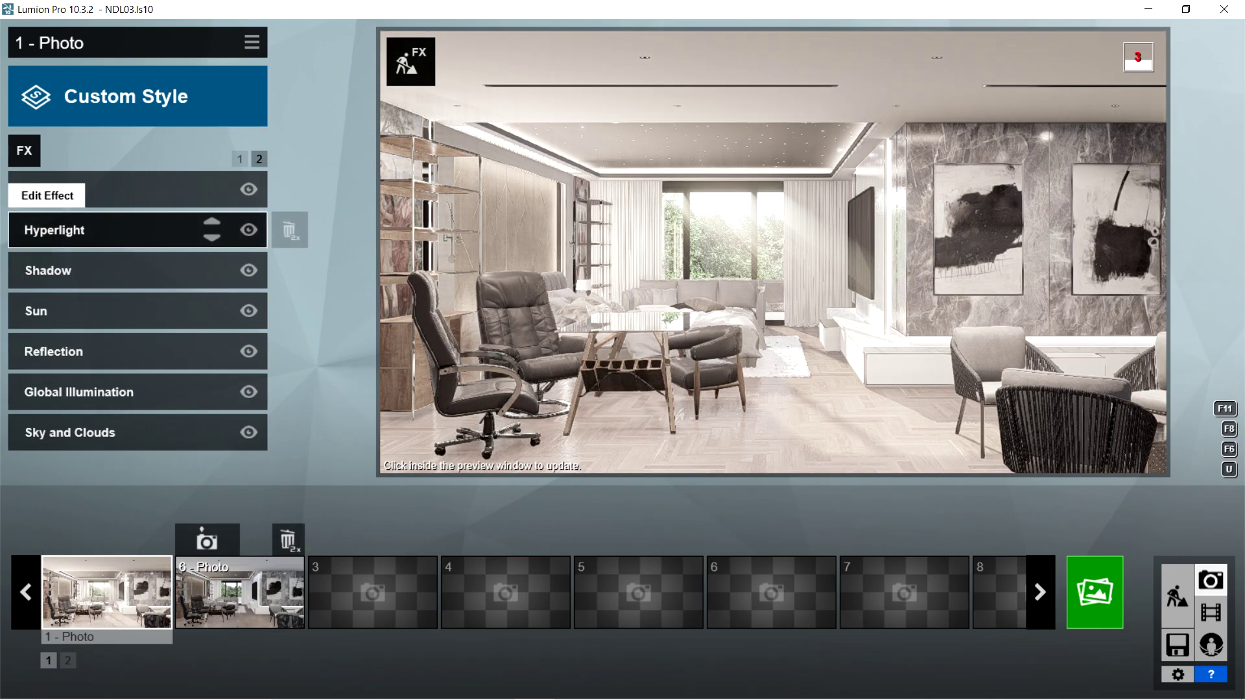
left_click(130, 230)
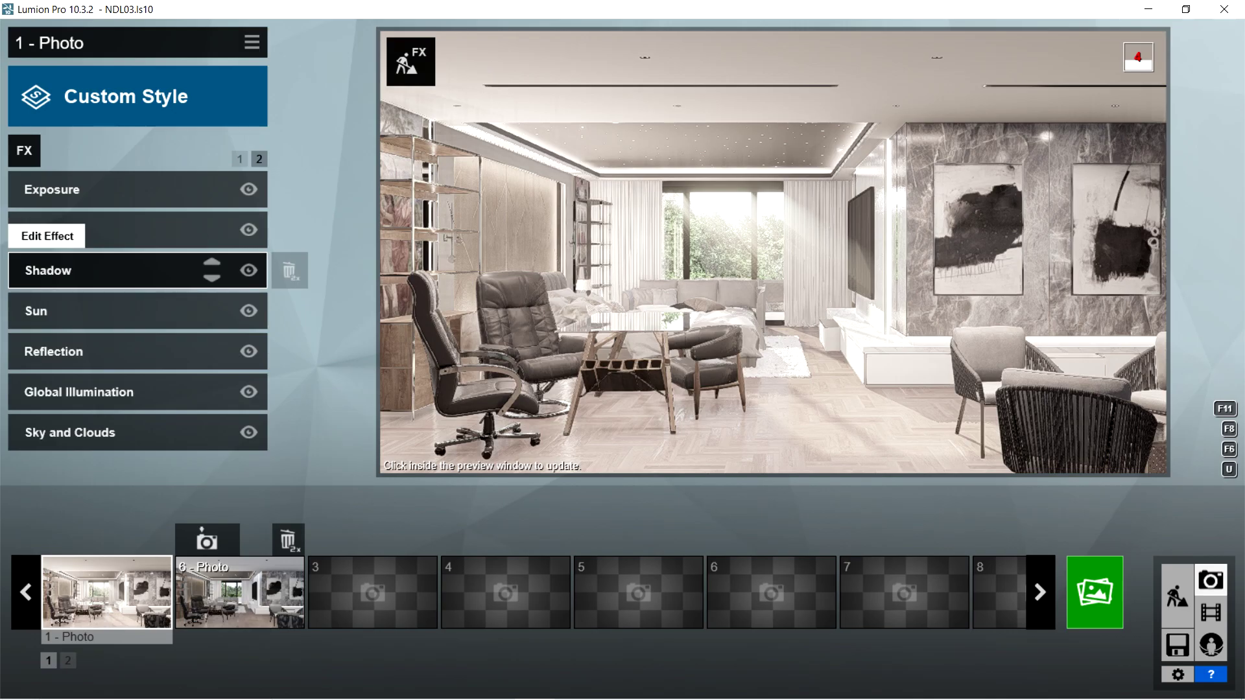
left_click(97, 271)
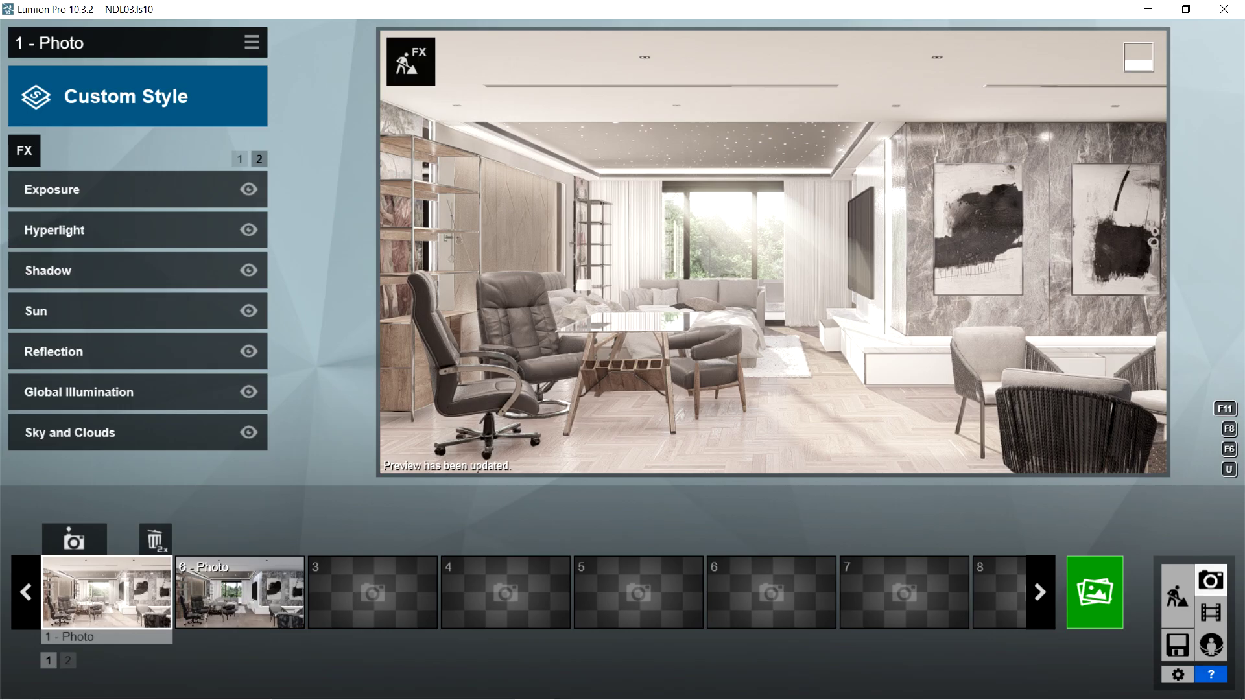
left_click(97, 311)
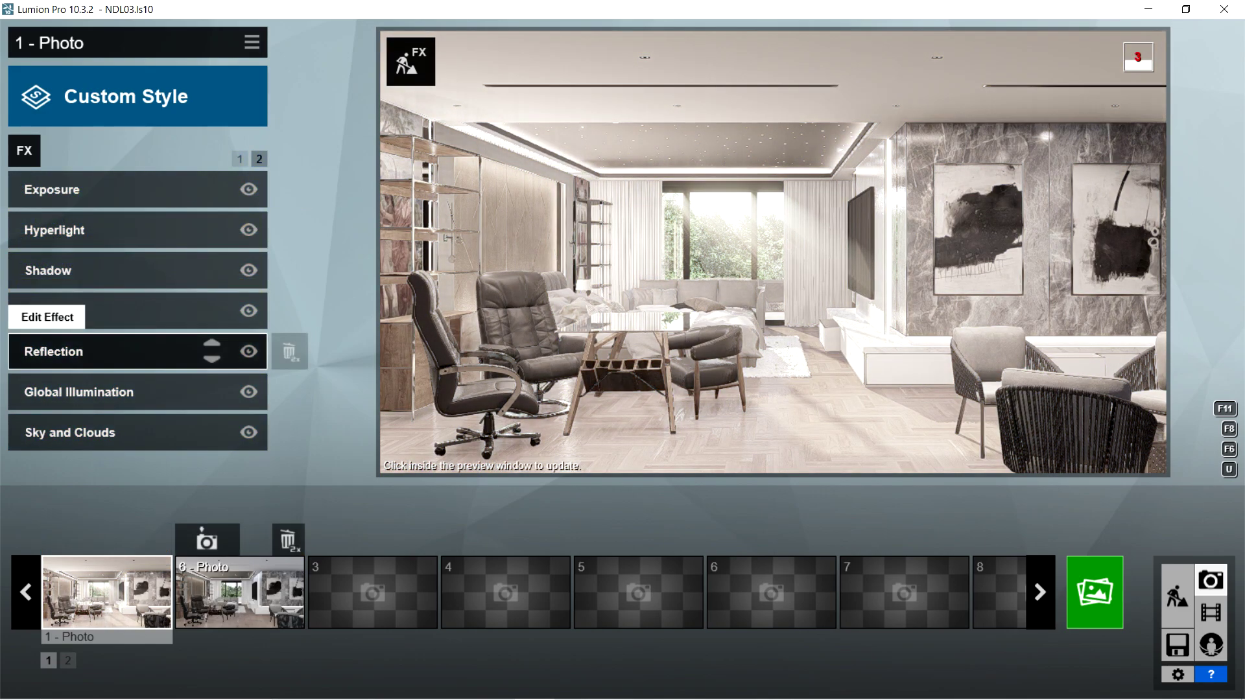
left_click(54, 351)
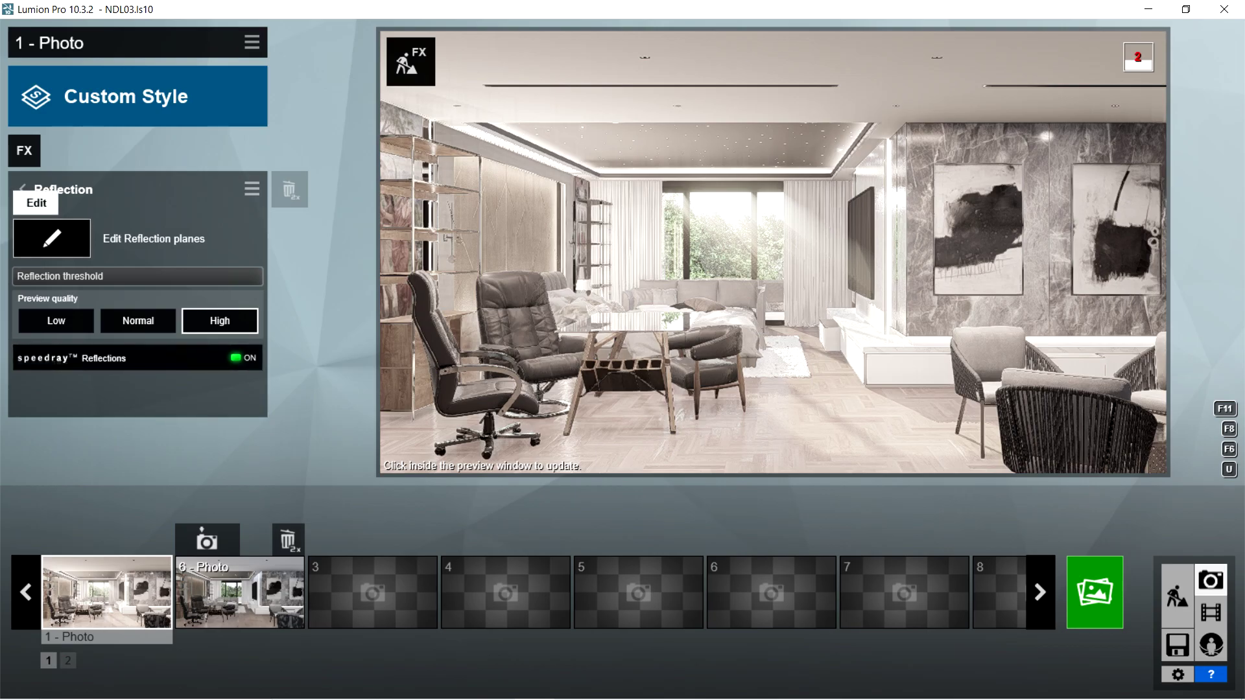
left_click(51, 238)
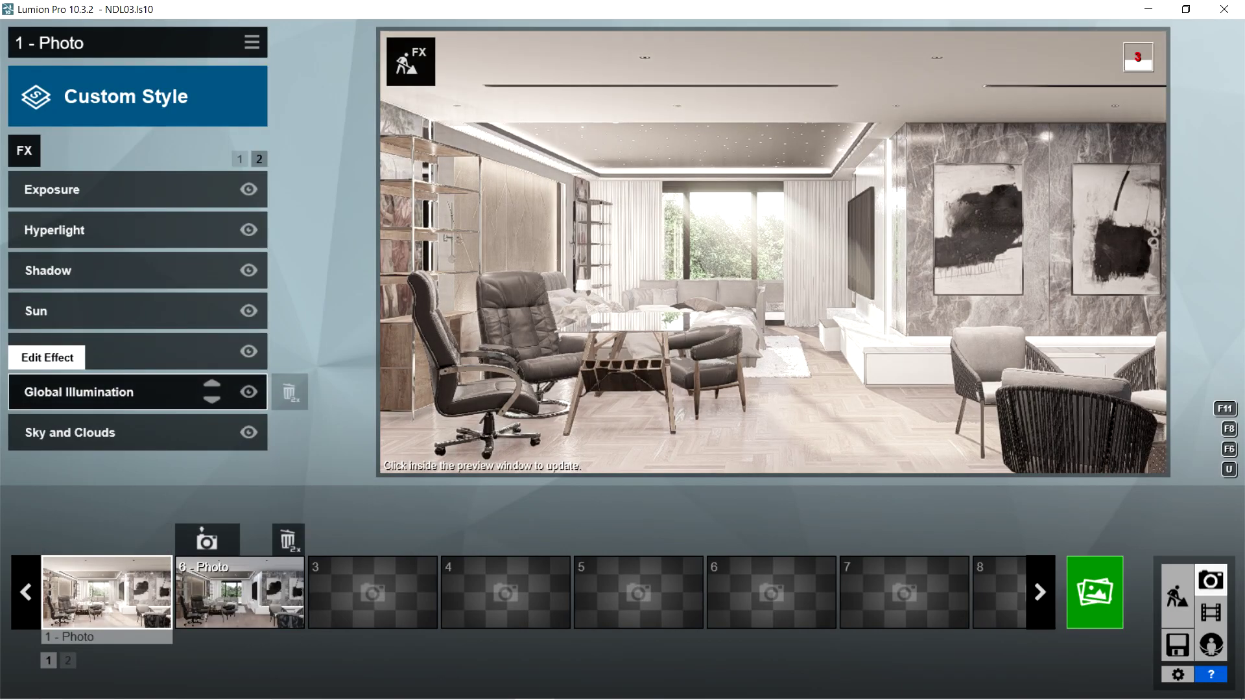
- Examine the Global Illumination and Sky and Clouds settings of 1 - Photo, and review both pages of its effect list
left_click(97, 392)
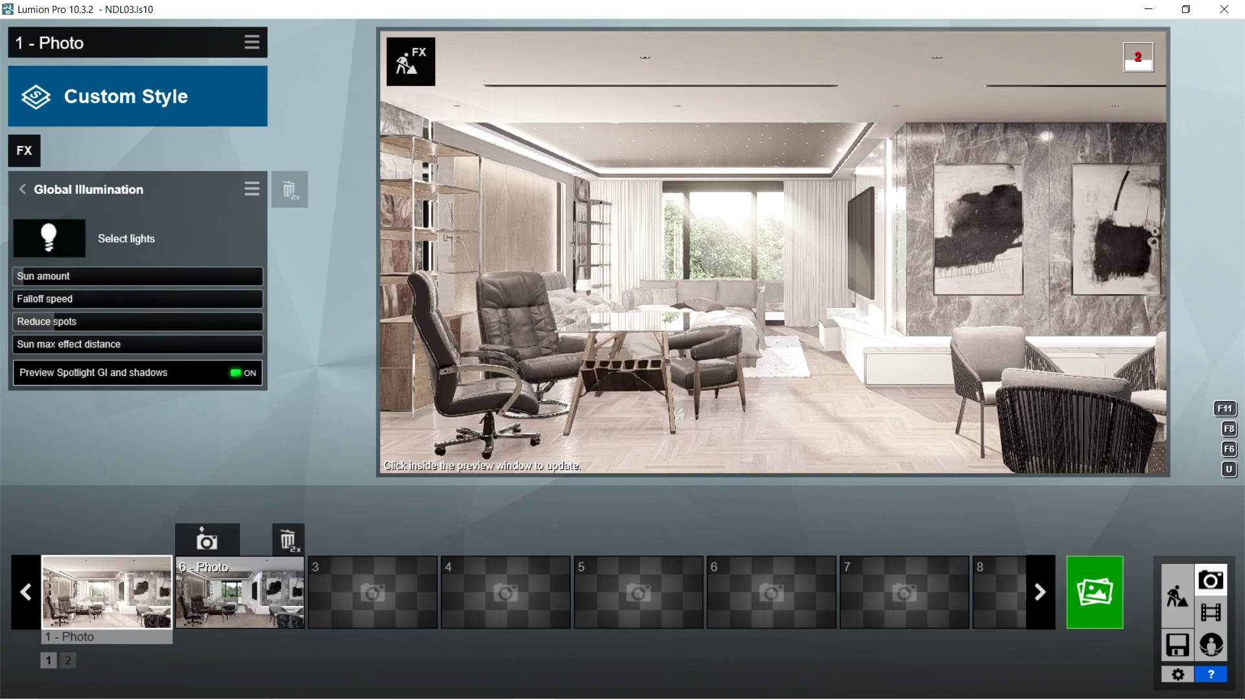
left_click(106, 592)
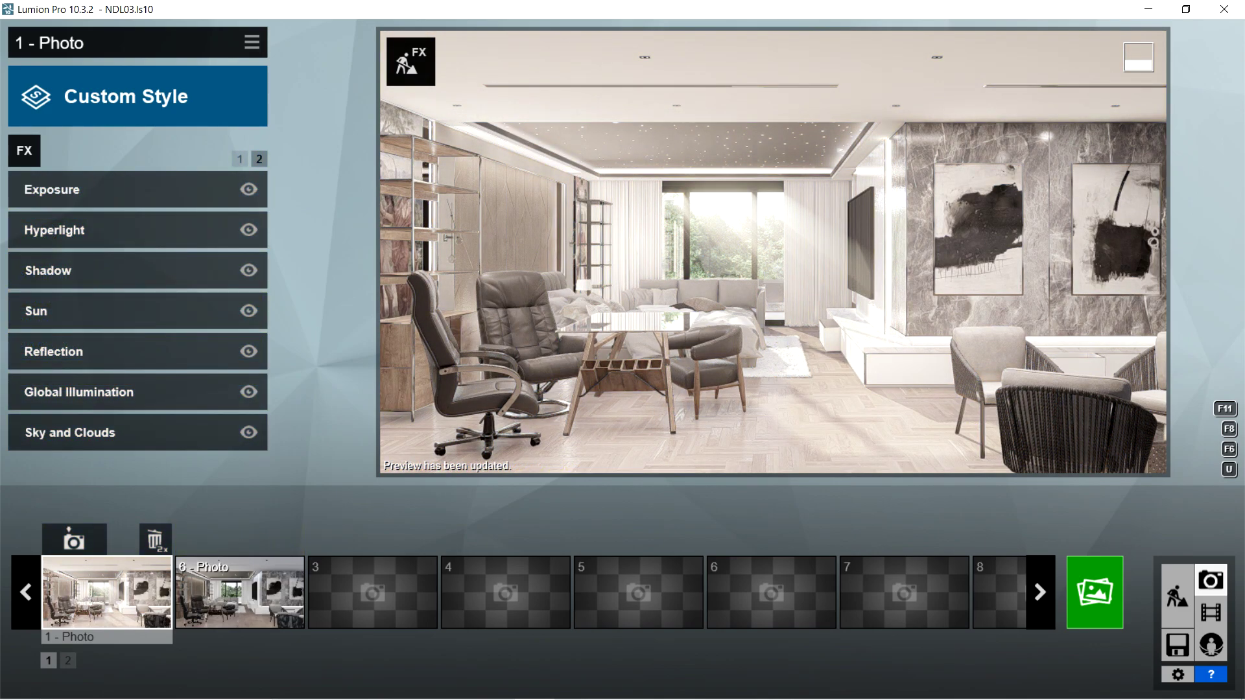
left_click(97, 433)
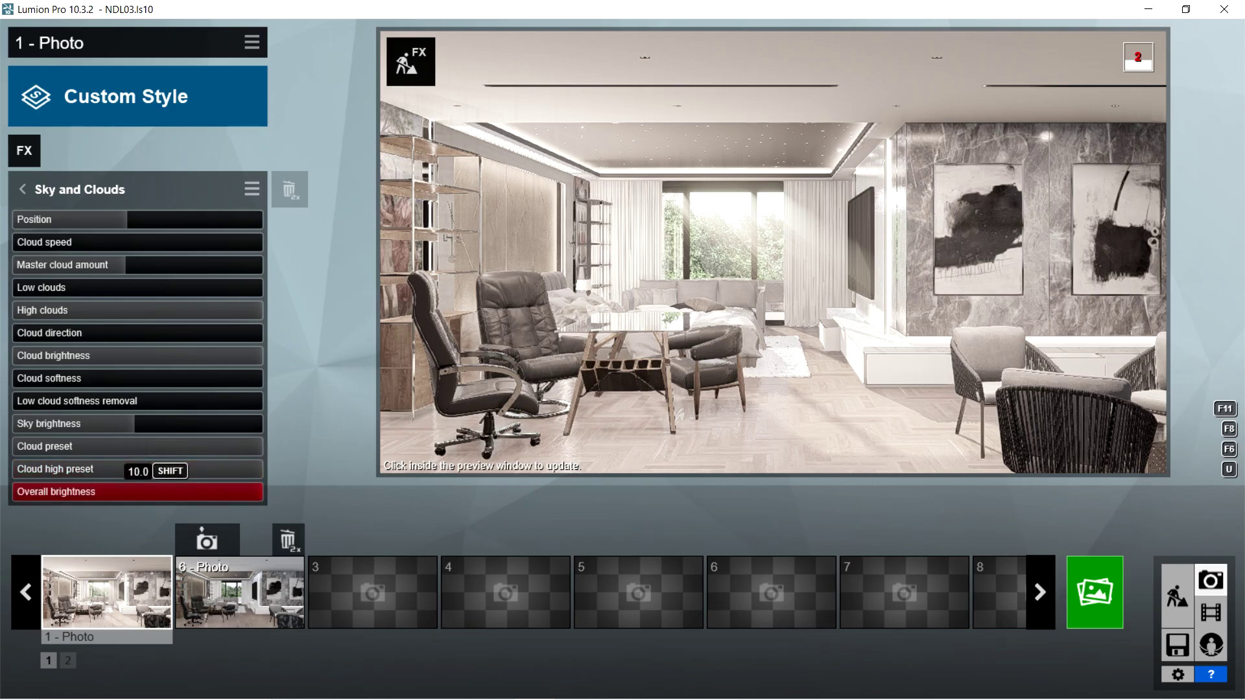
left_click(491, 236)
left_click(258, 159)
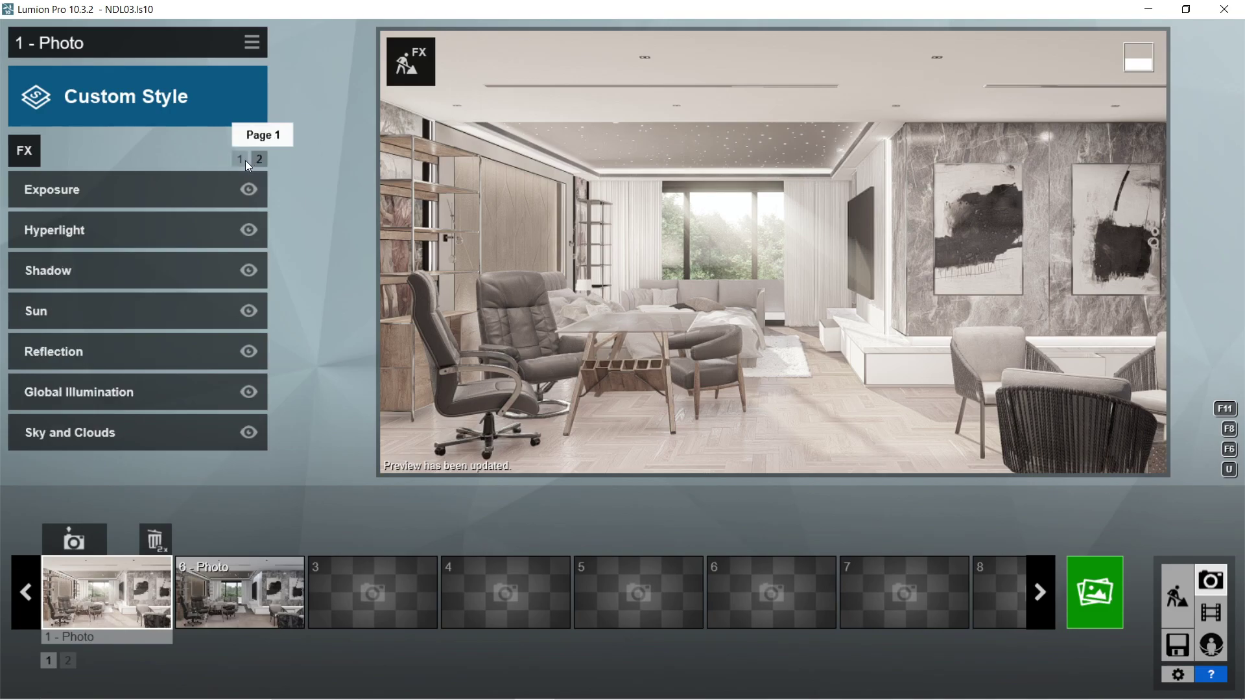
left_click(247, 161)
left_click(259, 160)
left_click(244, 161)
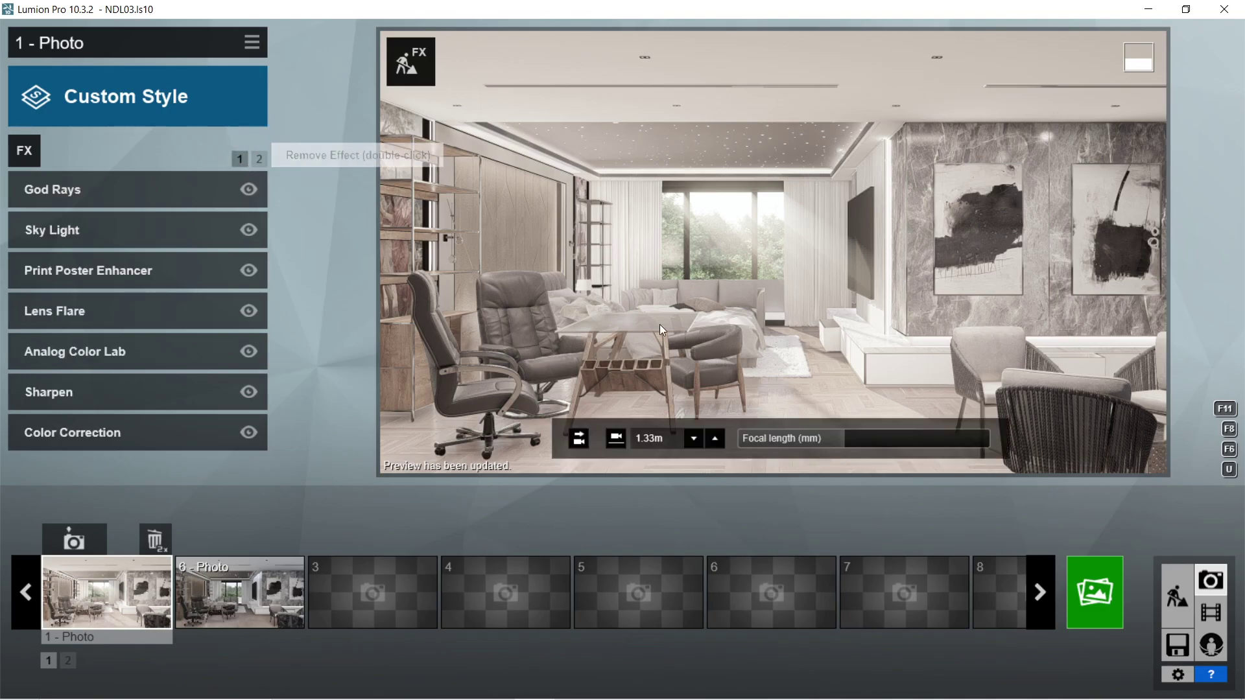
- Render the current photo at Print resolution, 3840x2160
left_click(1093, 590)
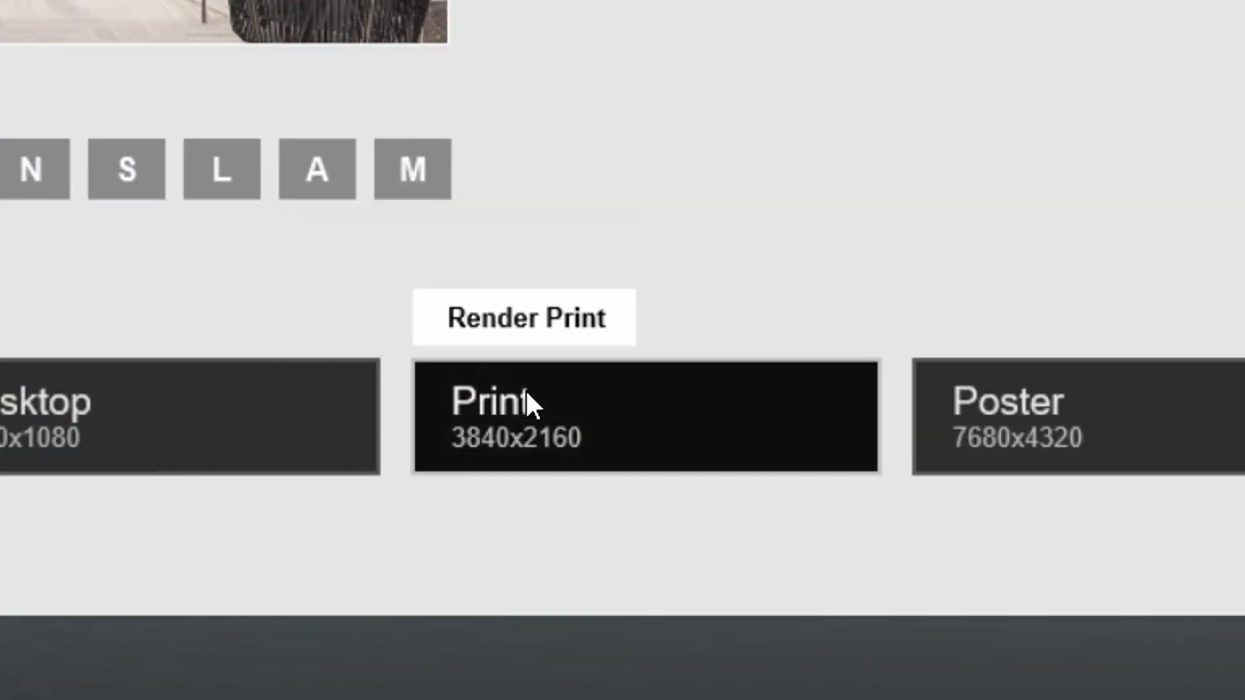
left_click(699, 438)
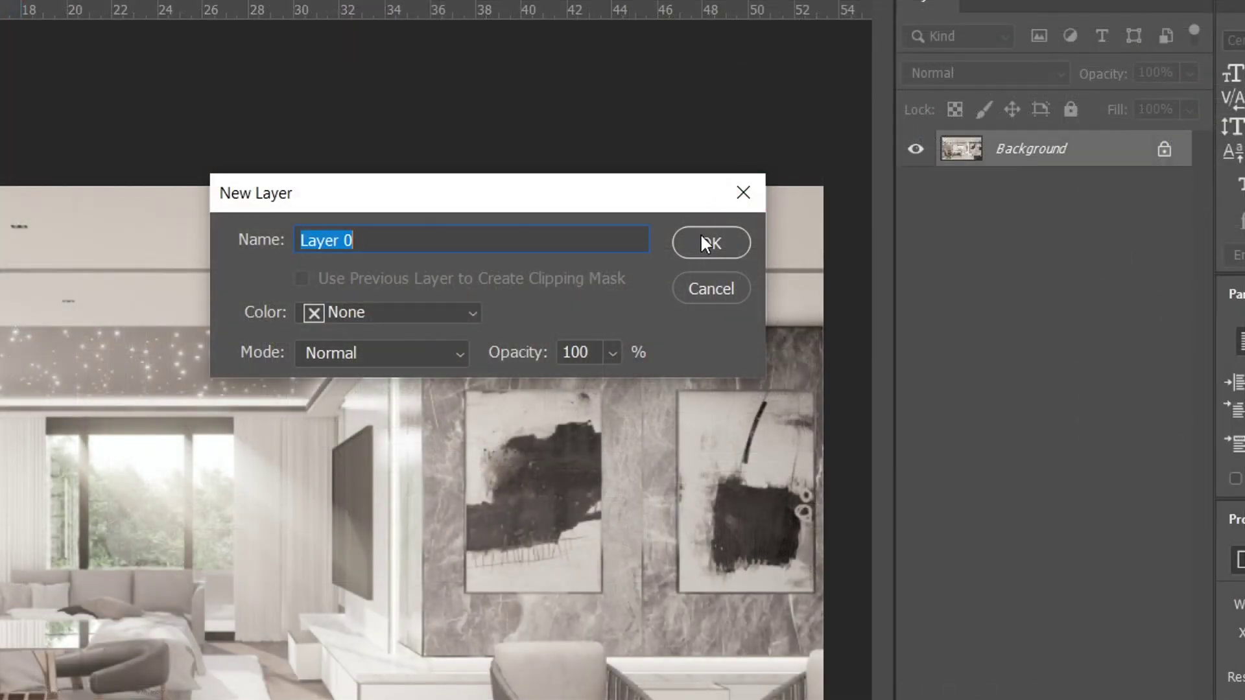
- In Photoshop, convert the render's Background to Layer 0 and set its Camera Raw Vibrance to +7 and Saturation to +10
left_click(713, 240)
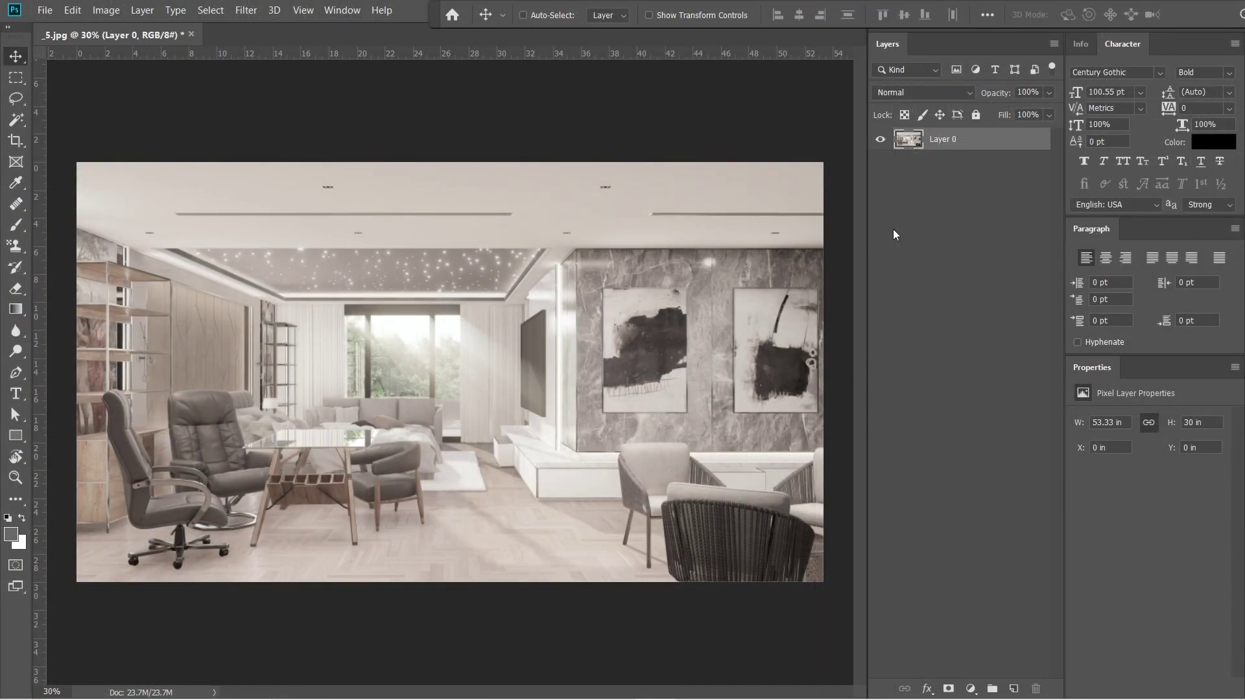
key("ctrl+shift+a")
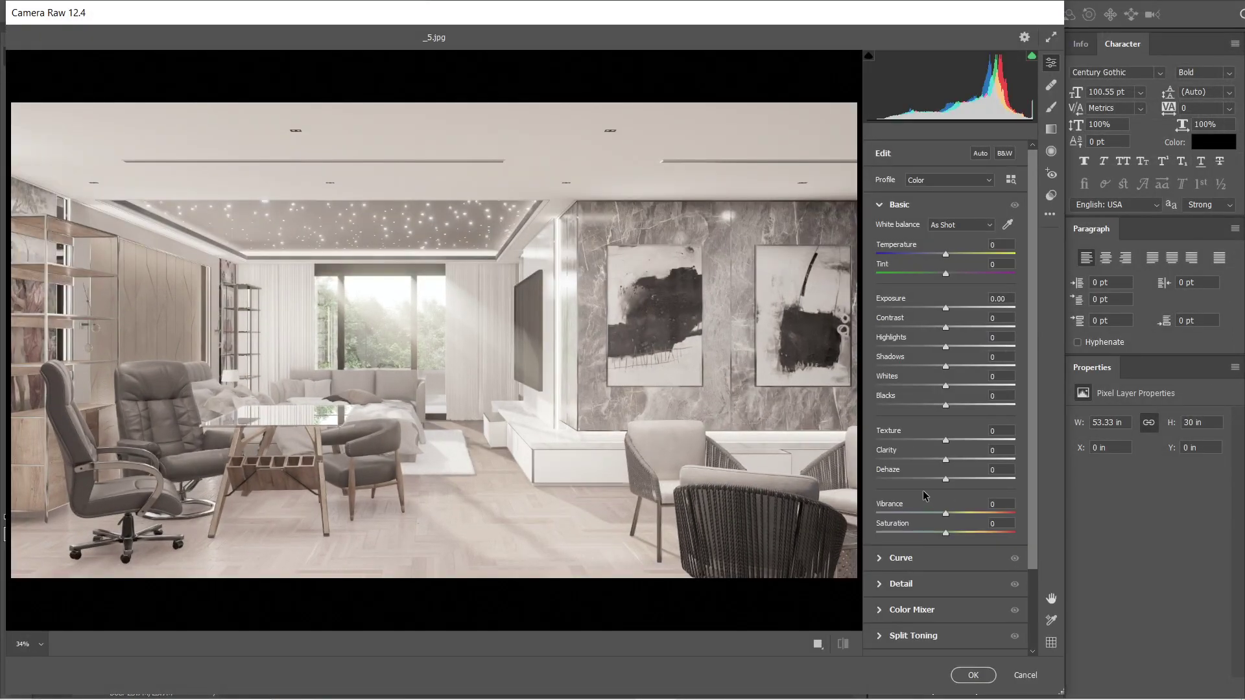
left_click_drag(945, 513, 953, 531)
left_click_drag(939, 443, 940, 458)
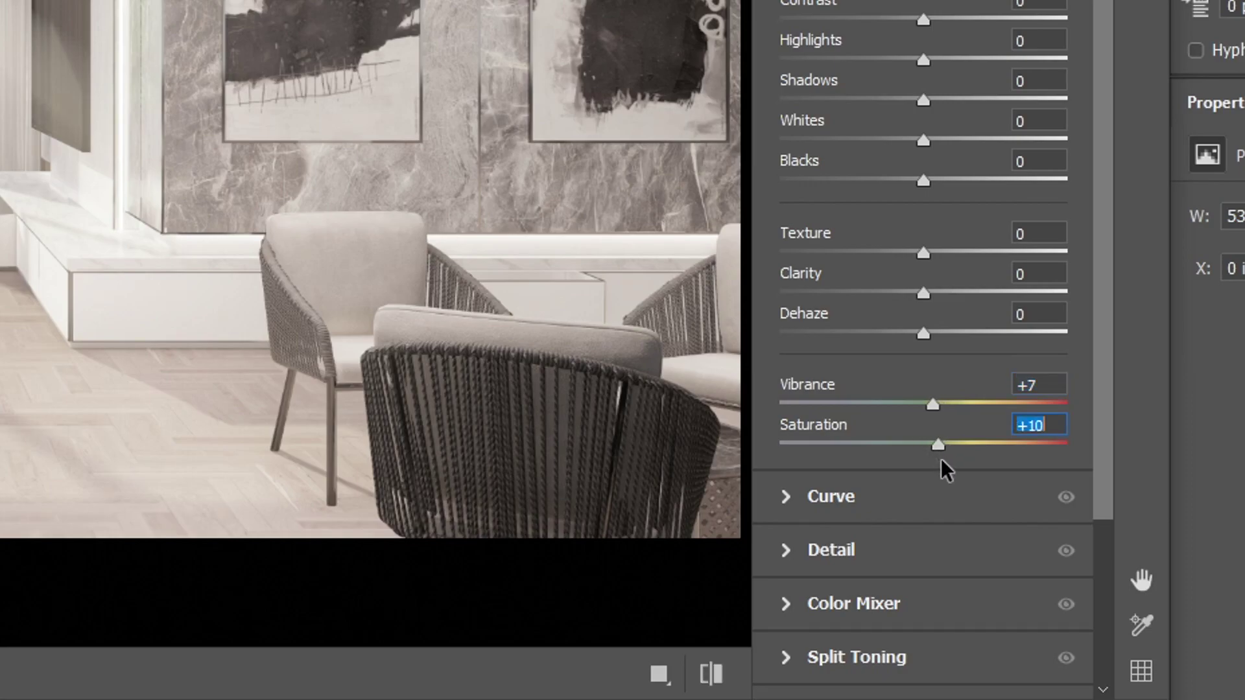
- Set the Camera Raw Dehaze to +23, Clarity to +90 and Texture to -10
left_click_drag(926, 335, 960, 355)
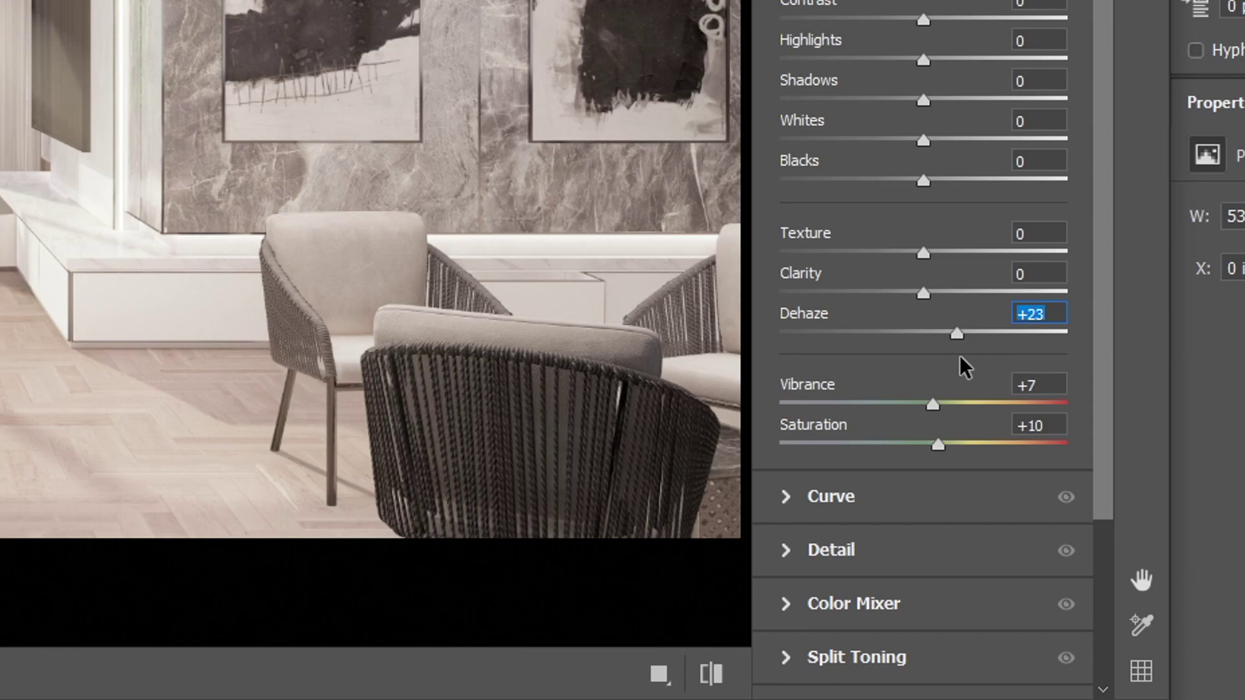
left_click_drag(923, 293, 1052, 359)
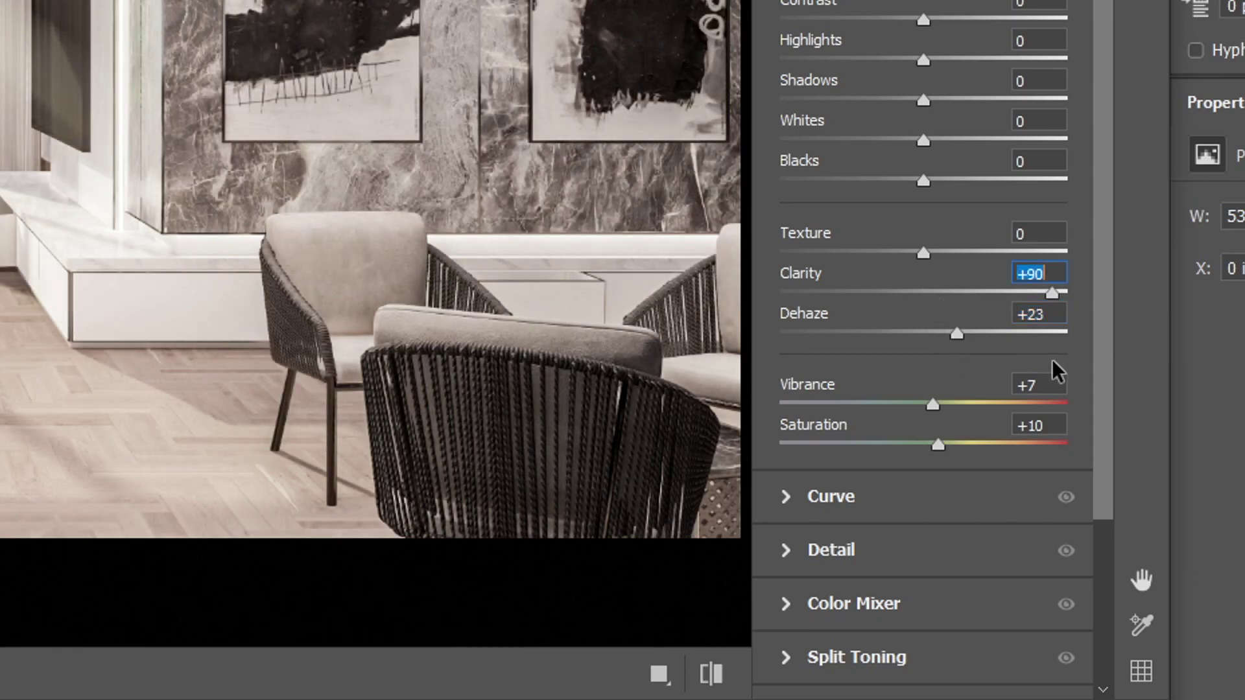
left_click_drag(923, 252, 908, 345)
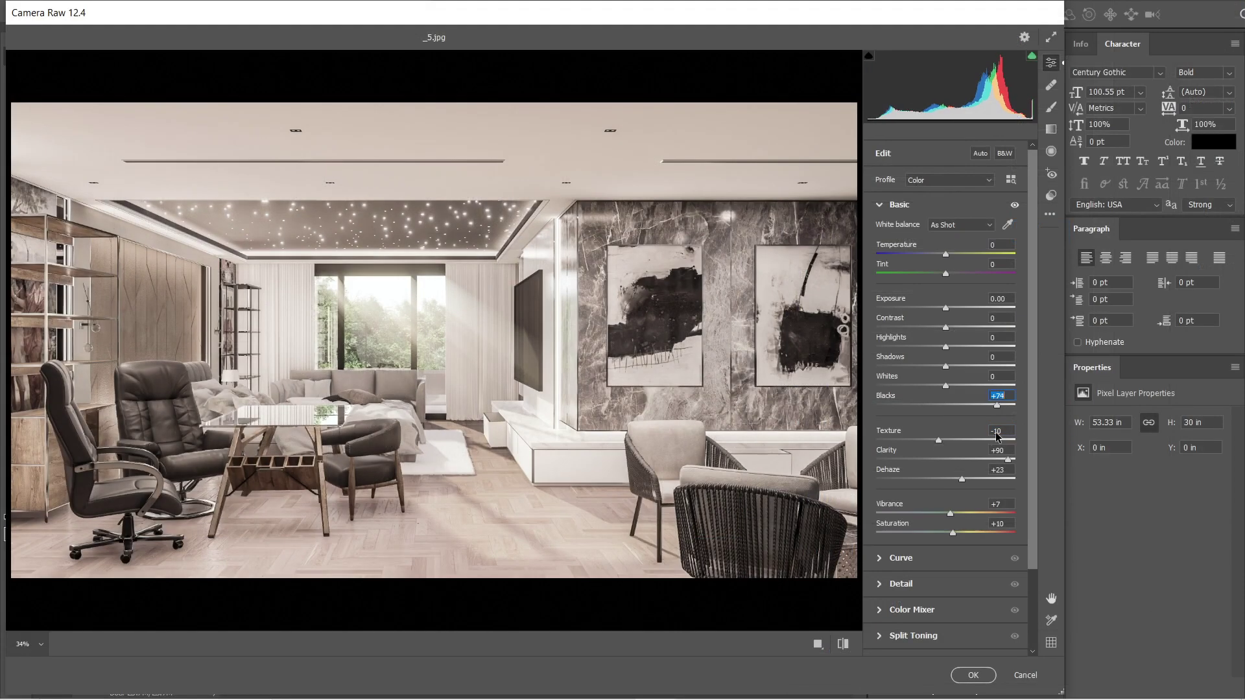
- Set Blacks to +41, Whites to -20, Shadows to +24, Highlights to -21 and Contrast to +8, and apply the Camera Raw filter
left_click_drag(996, 405, 971, 405)
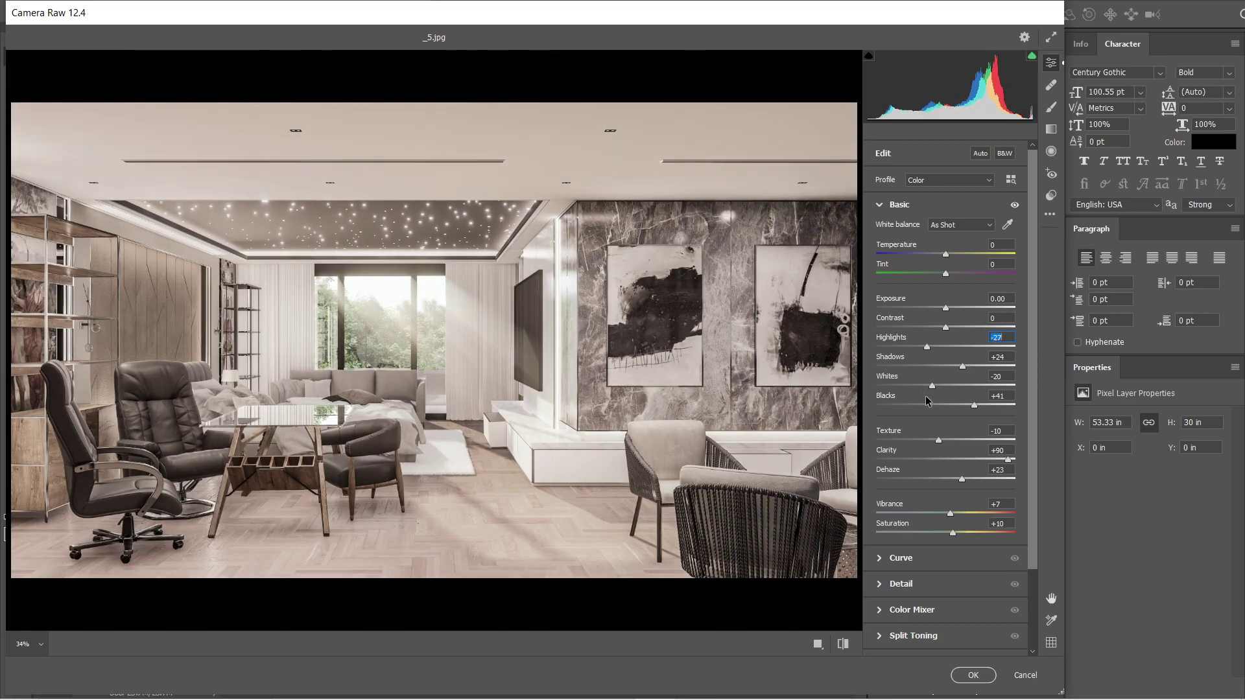
mouse_move(927, 347)
left_mouse_down()
mouse_move(950, 347)
mouse_move(930, 346)
left_mouse_up()
left_click_drag(945, 327, 951, 327)
key("Down")
key("shift+Tab")
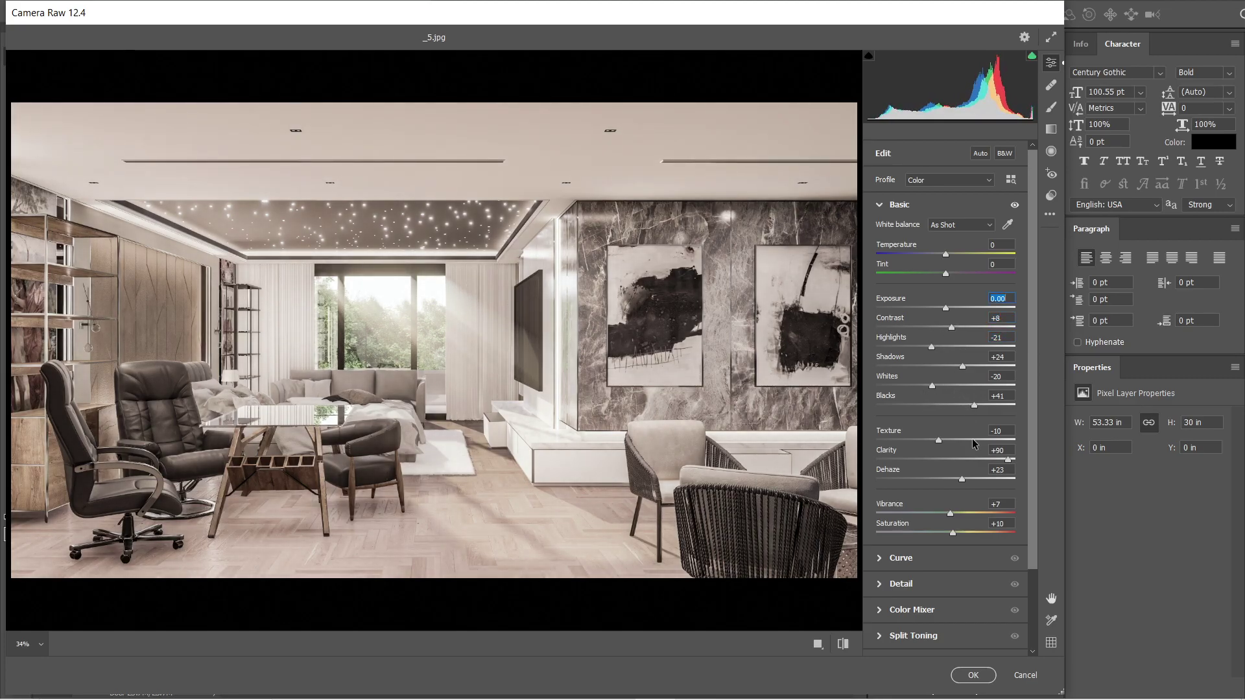
left_click(973, 675)
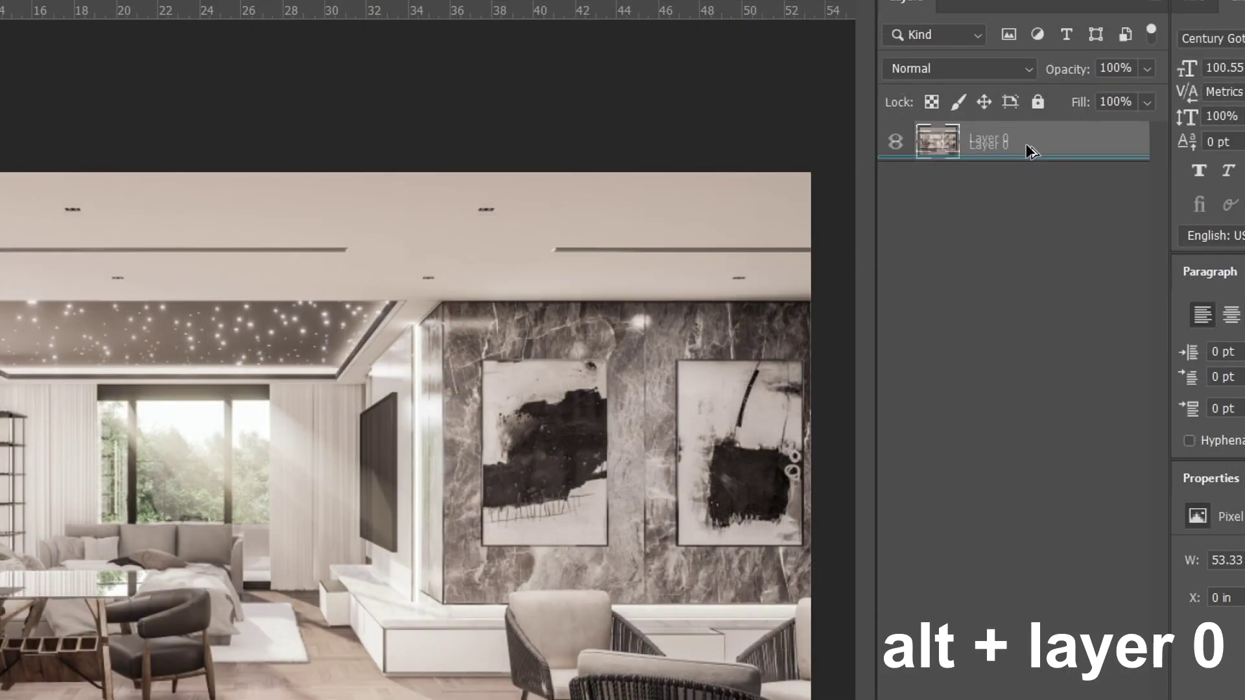
- Duplicate Layer 0, place the copy on top and blend it as Soft Light at 35% opacity
left_click_drag(970, 144, 1041, 177, "alt")
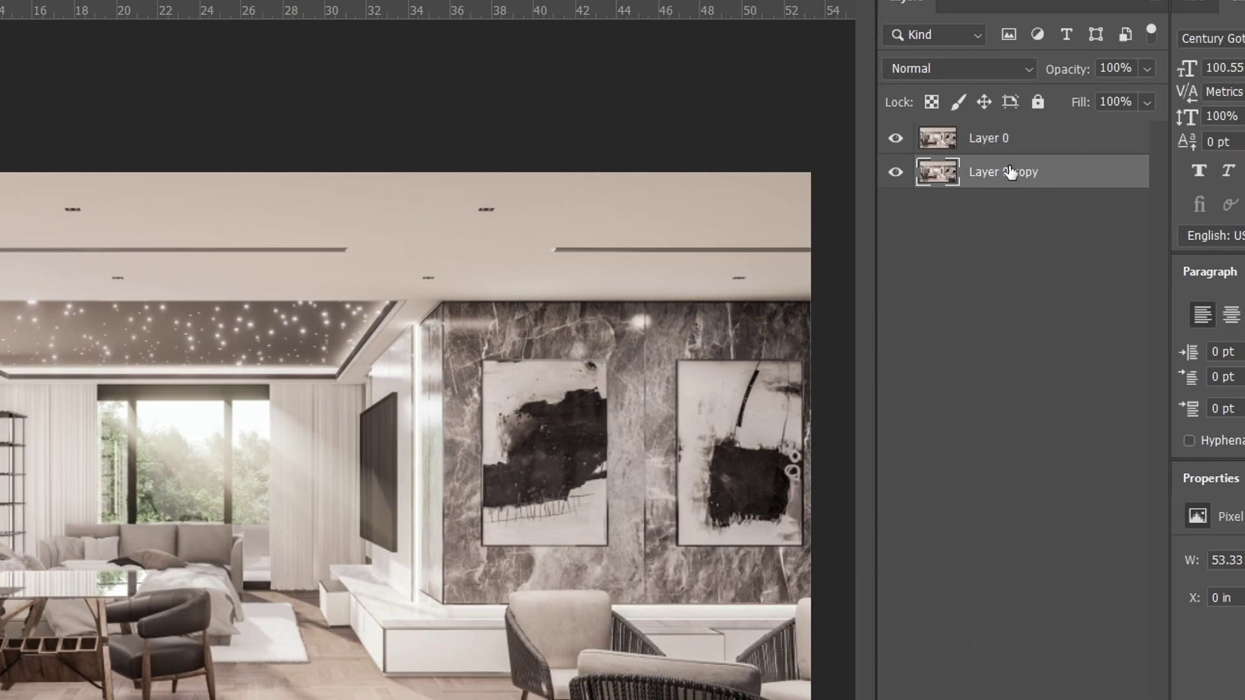
left_click_drag(1021, 171, 1035, 139)
left_click(1019, 70)
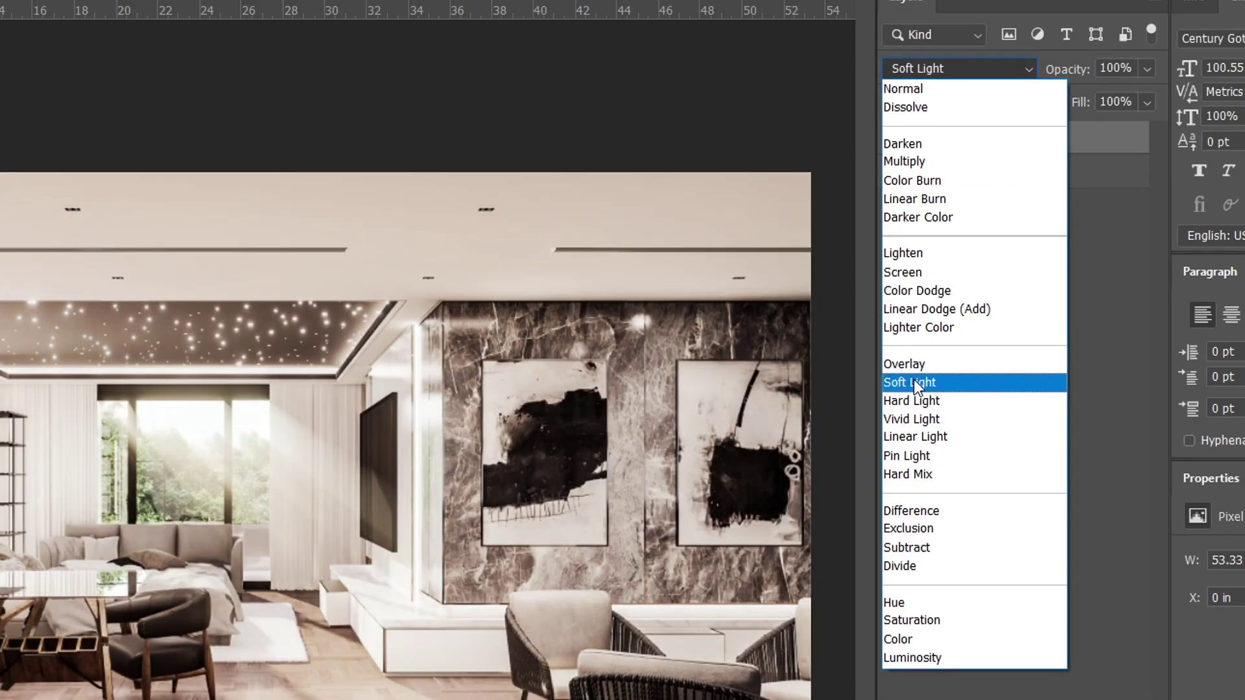
left_click(916, 382)
left_click_drag(1147, 68, 1079, 114)
- Apply a Gaussian Blur with a radius of 5.0 pixels to Layer 0 copy
left_click(245, 11)
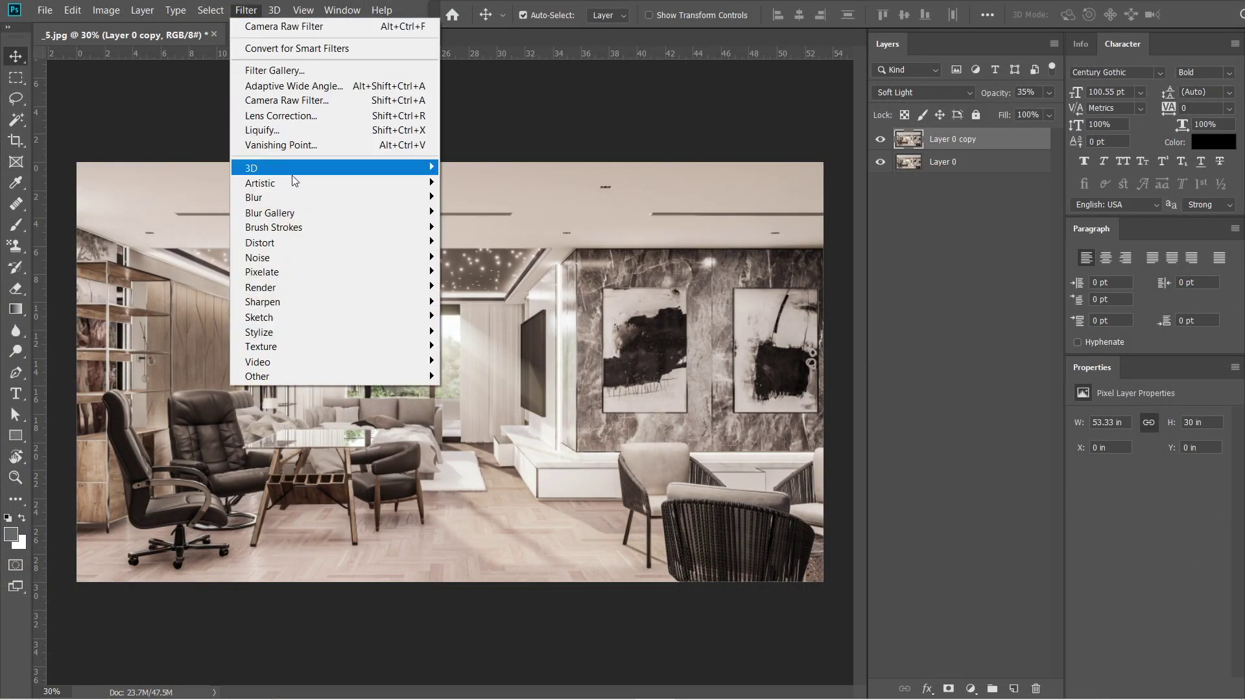
mouse_move(296, 196)
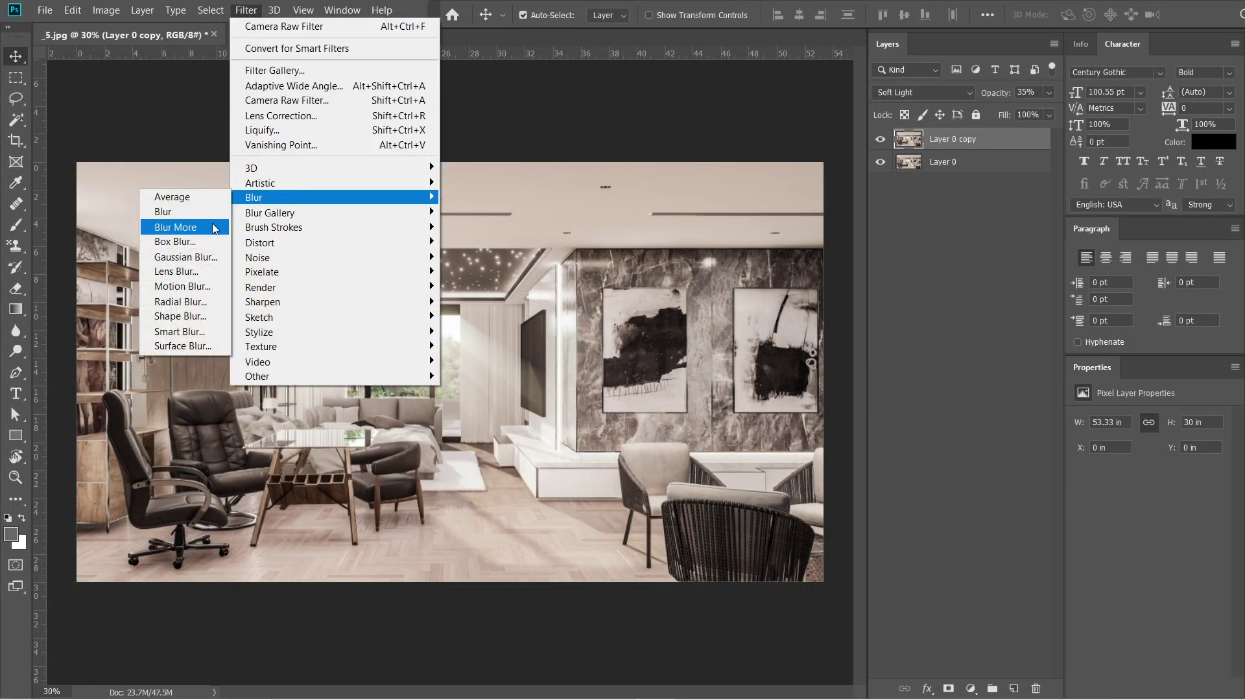
left_click(185, 257)
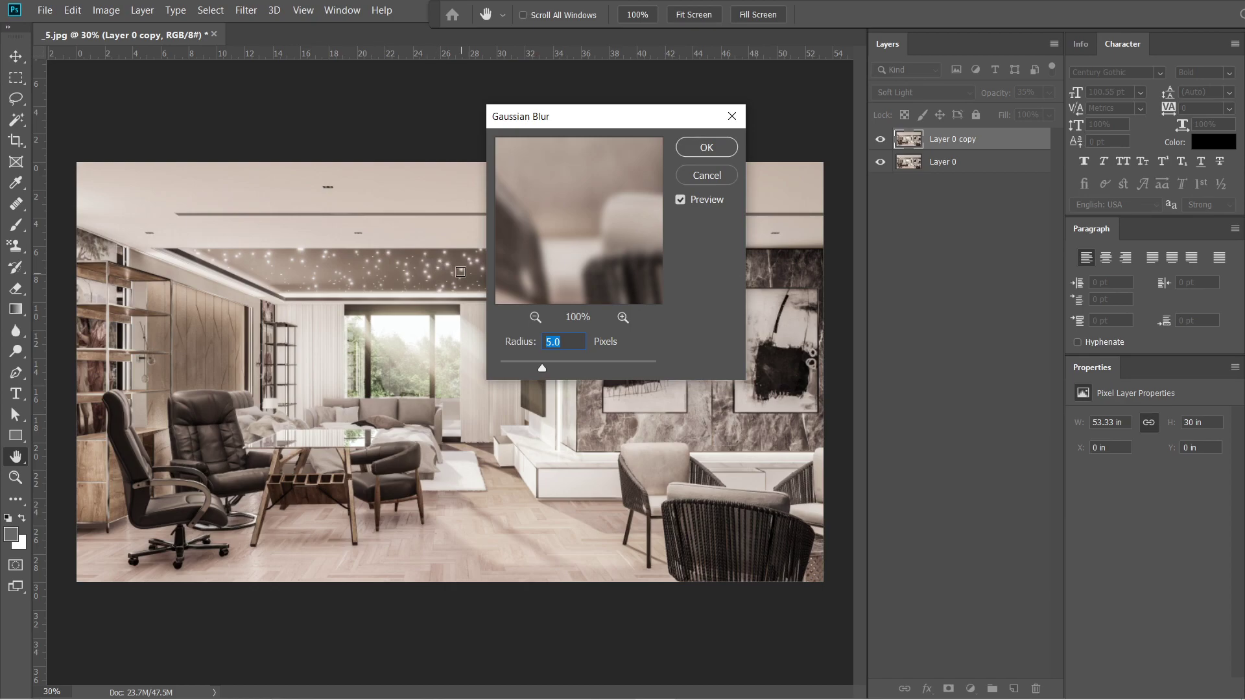
left_click(706, 148)
key("v")
- Stamp all visible layers into a new layer on top of the stack and desaturate it
left_click(943, 177)
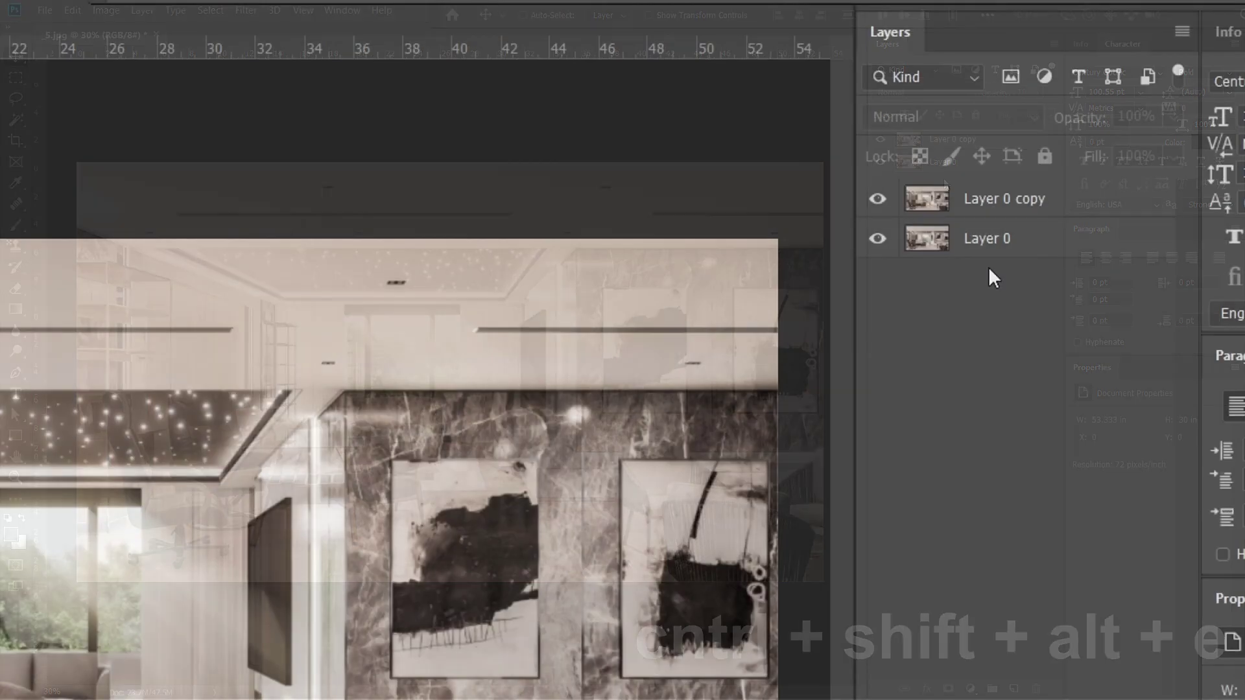
key("ctrl+shift+alt+e")
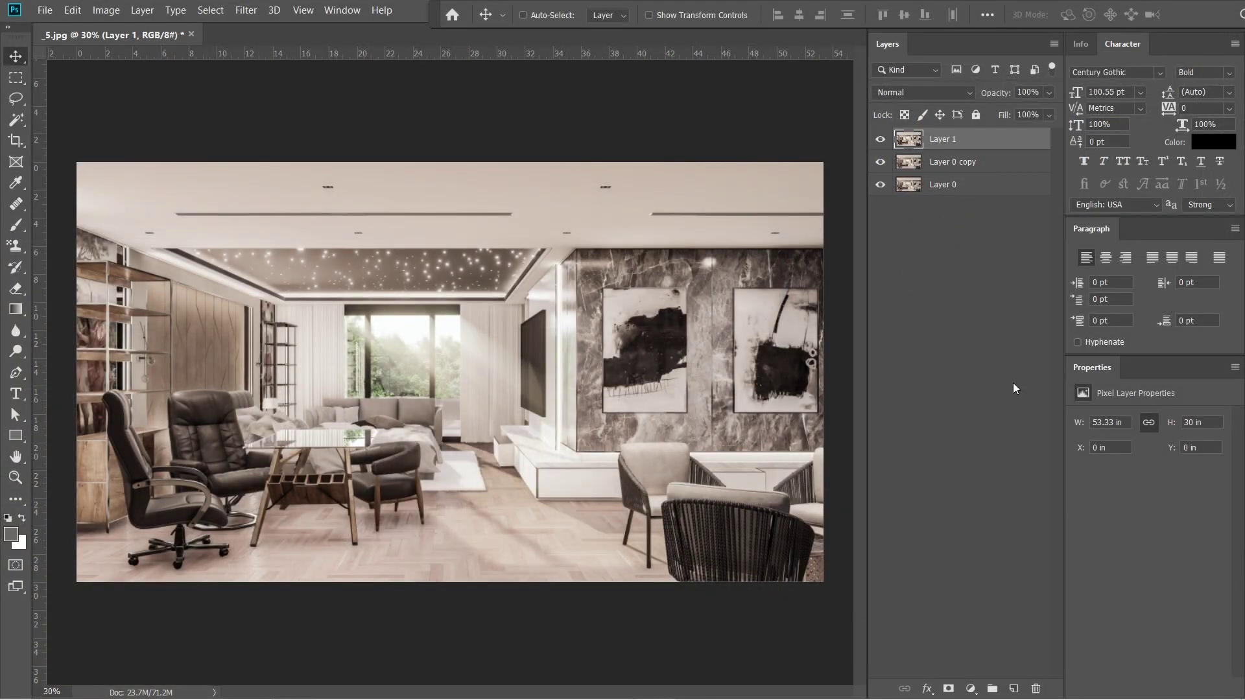
key("ctrl+shift+u")
- Set the desaturated layer's blend mode to Overlay and its opacity to 25%
left_click(921, 93)
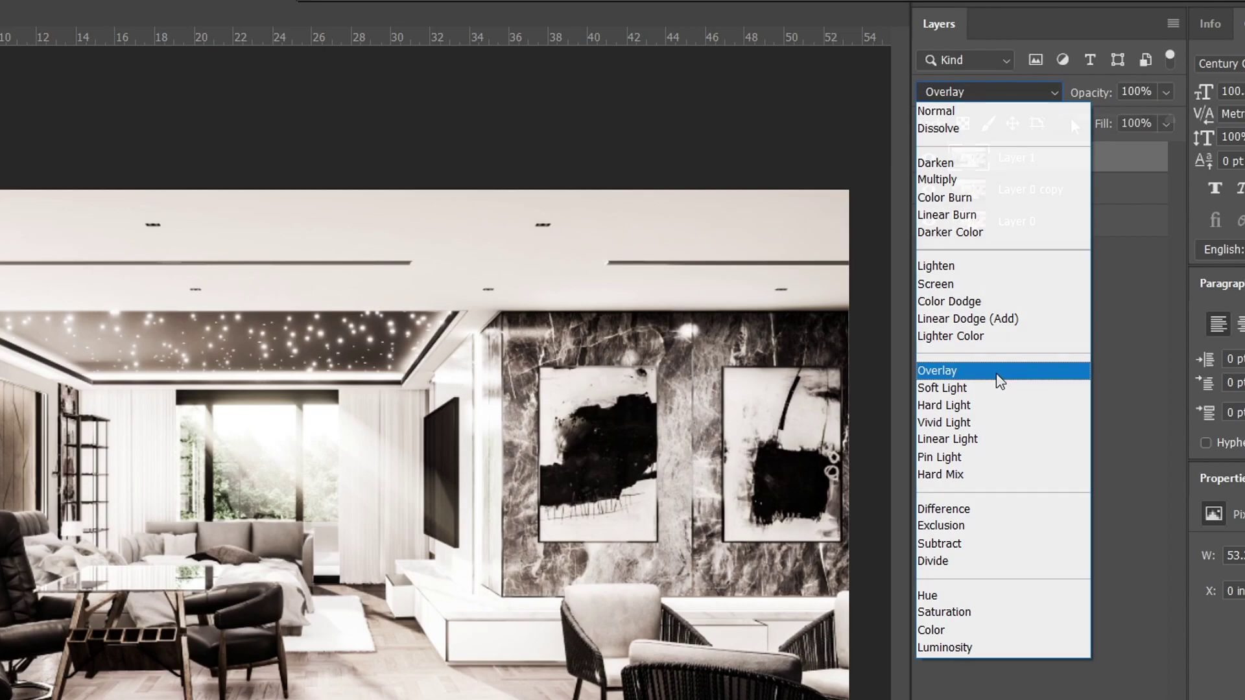
left_click(996, 372)
left_click_drag(1166, 92, 1096, 123)
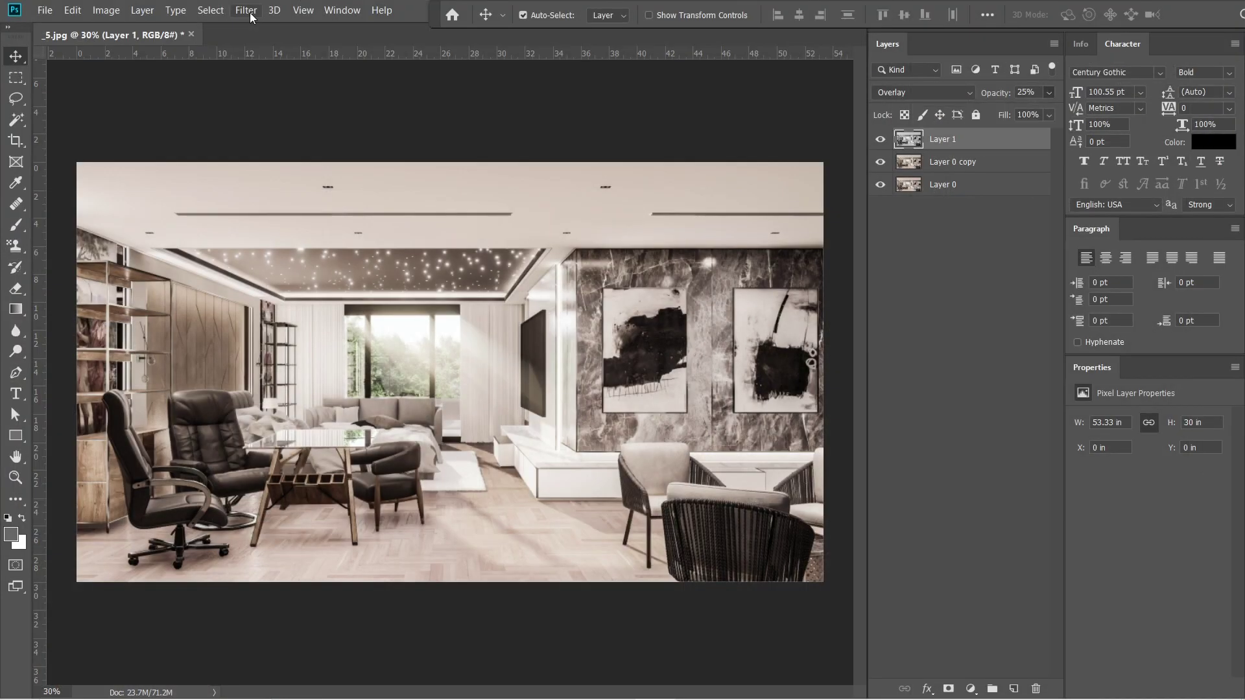
- Apply a High Pass filter with a radius of 10.0 pixels to the desaturated top layer
left_click(246, 10)
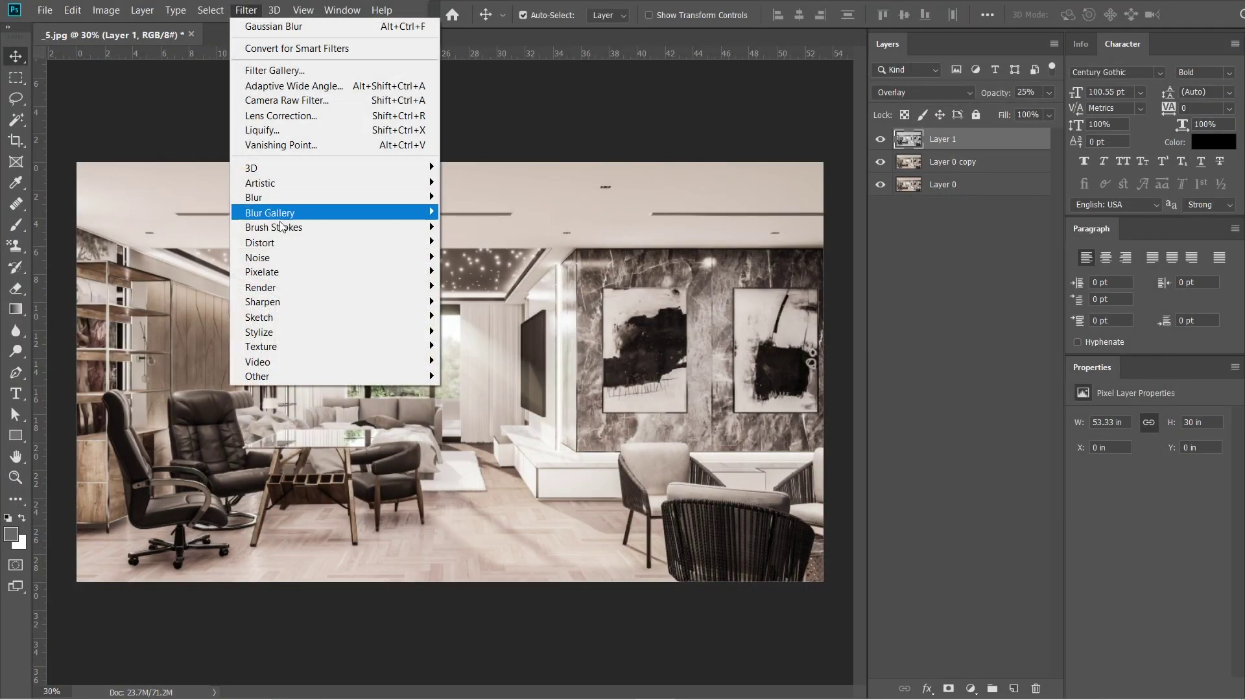
mouse_move(283, 378)
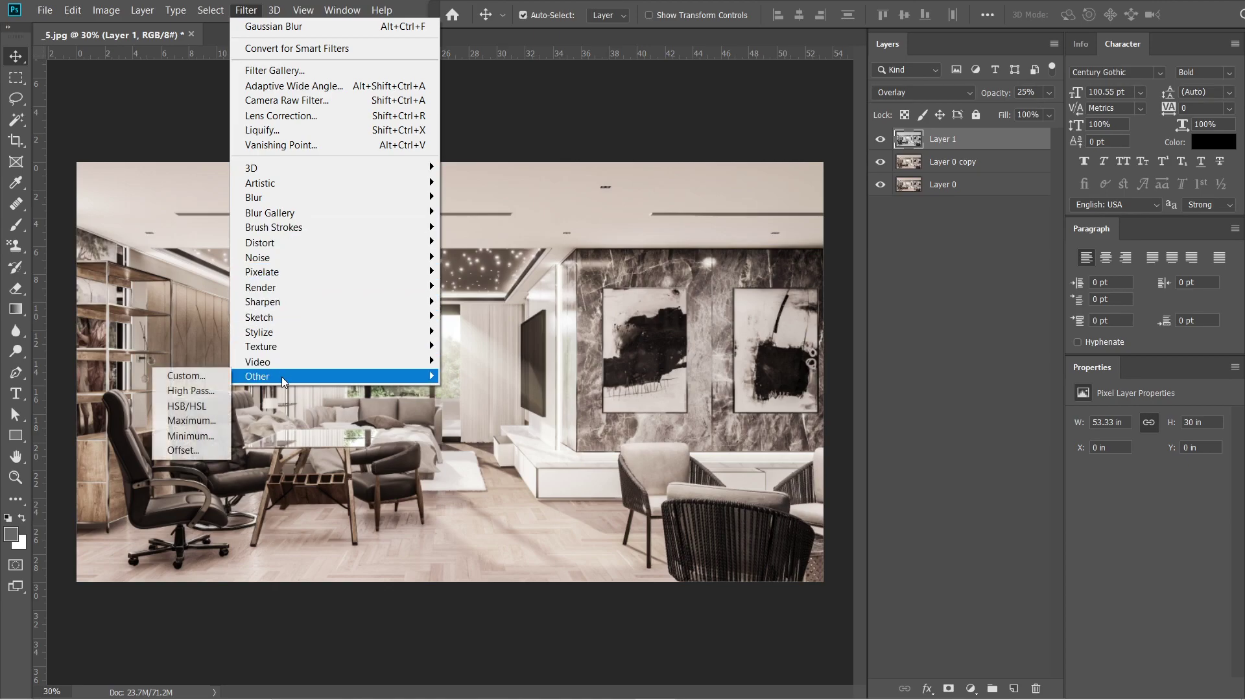
left_click(192, 391)
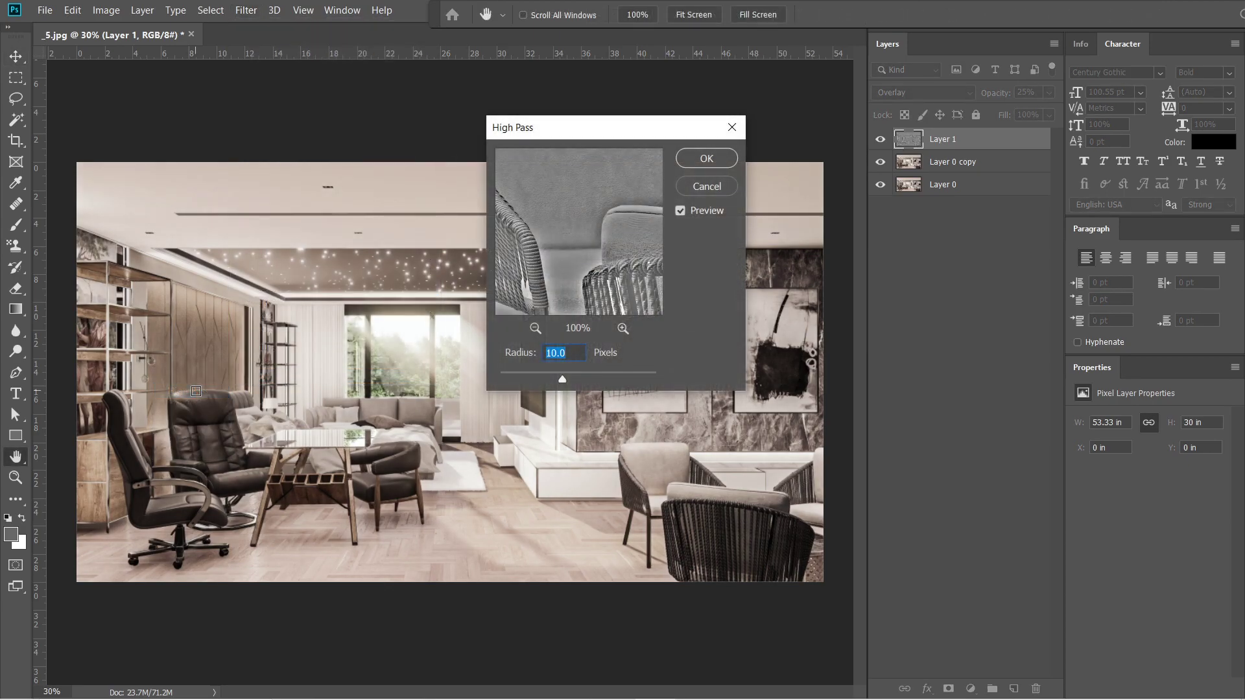
key("Escape")
- Save the edited image as a JPEG with Maximum quality 12 and the Baseline Optimized format
left_click(45, 10)
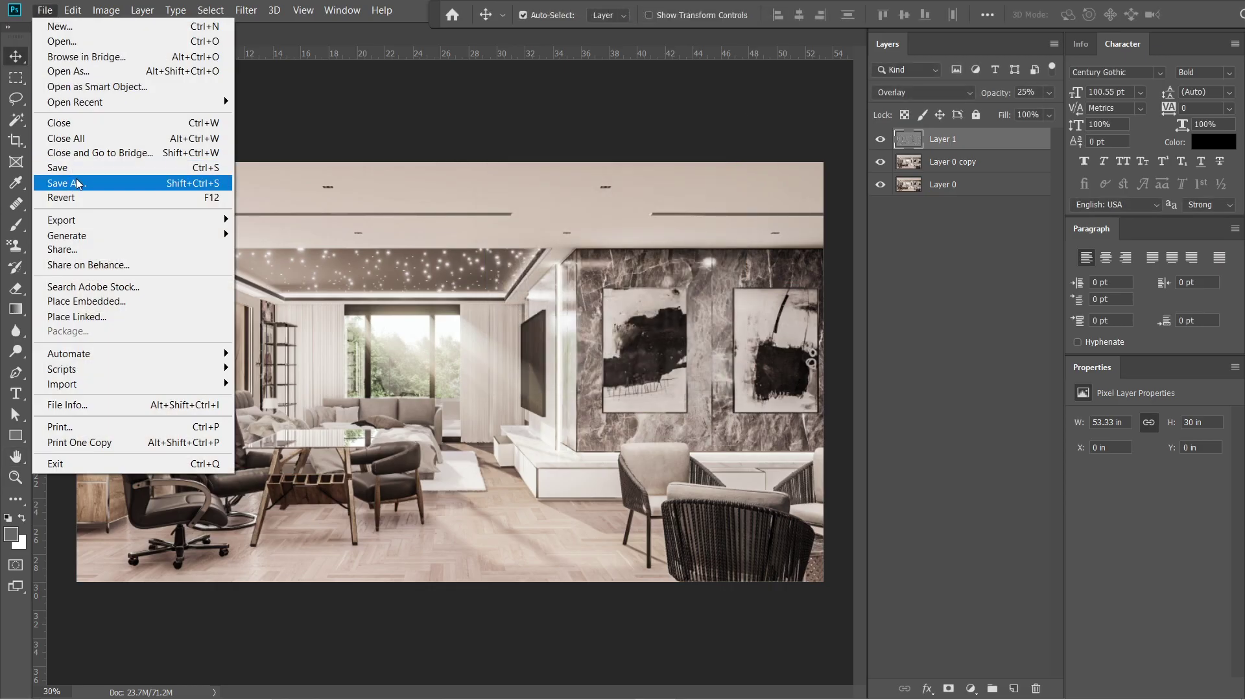
left_click(75, 183)
left_click(289, 539)
left_click(288, 370)
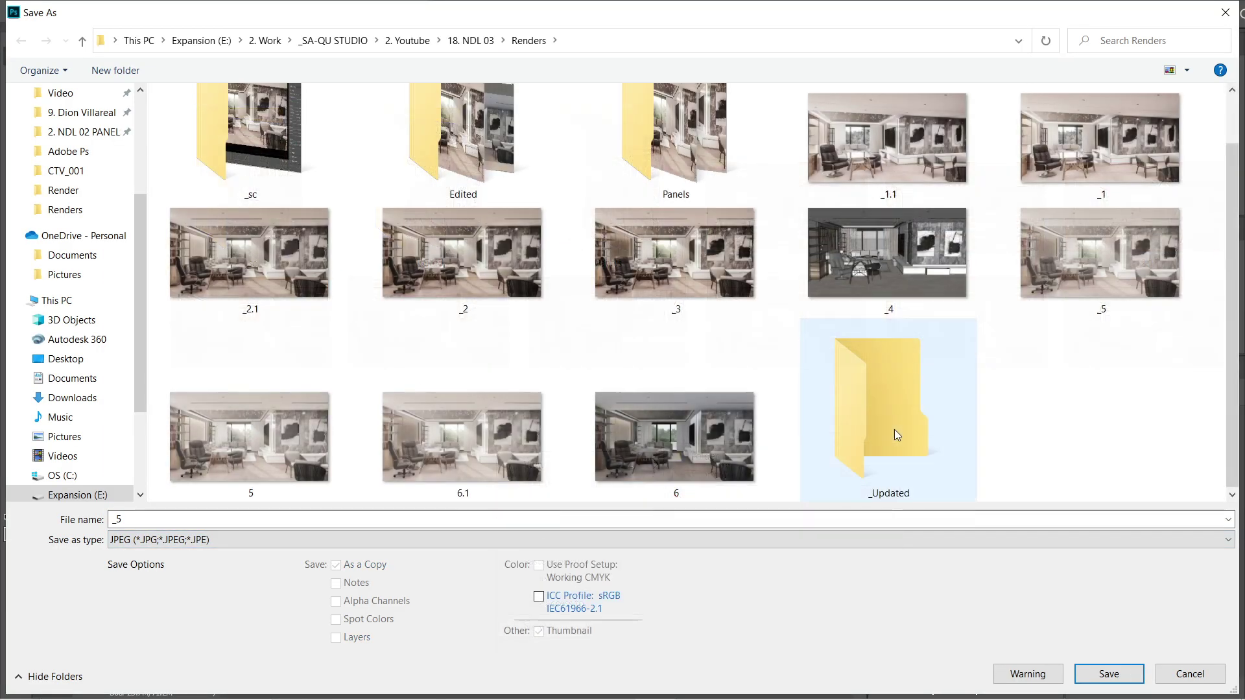
double_click(896, 433)
key("Return")
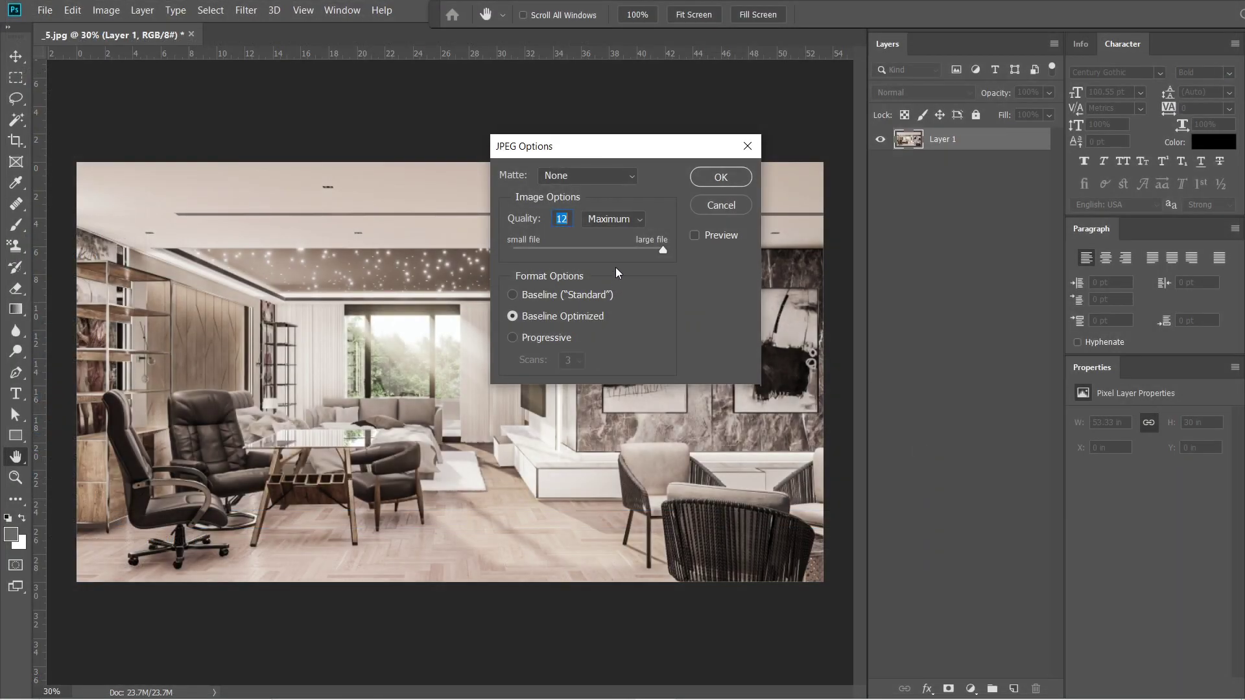
key("Return")
- Switch to the 6.1.jpg document to view that version of the render
left_click(231, 35)
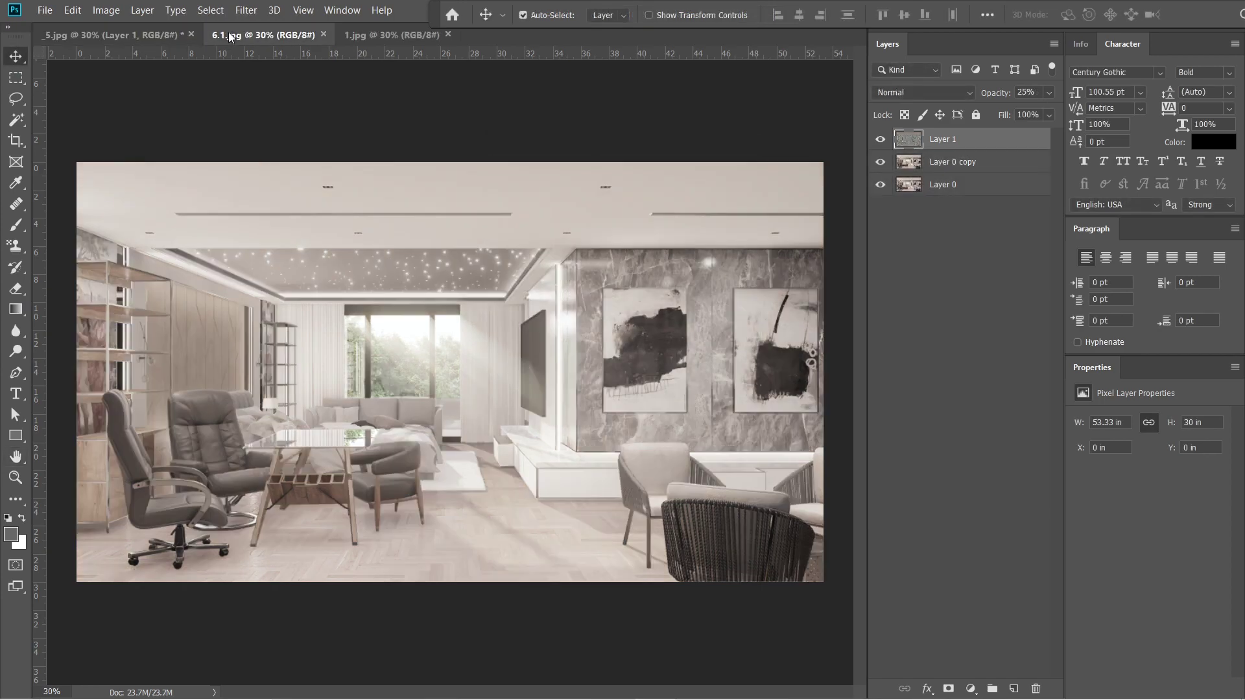